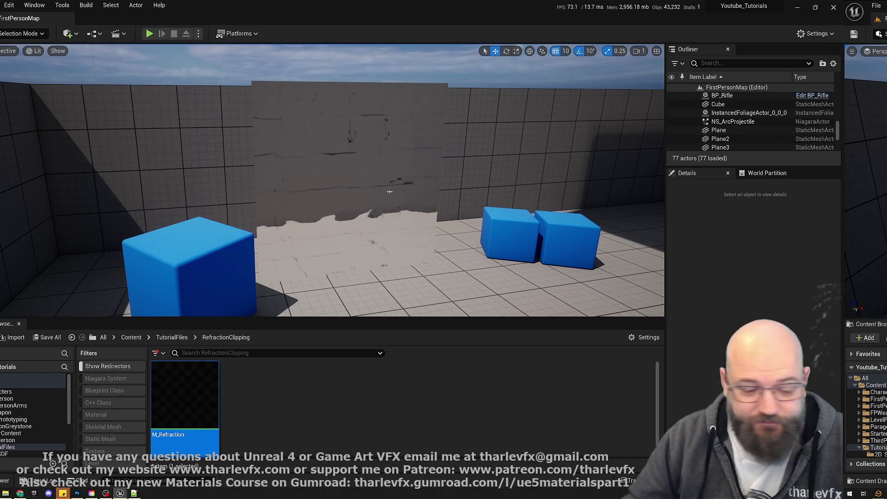
- Select the large refraction plane in the level and open its M_Refraction material in a maximized editor window
left_click(354, 183)
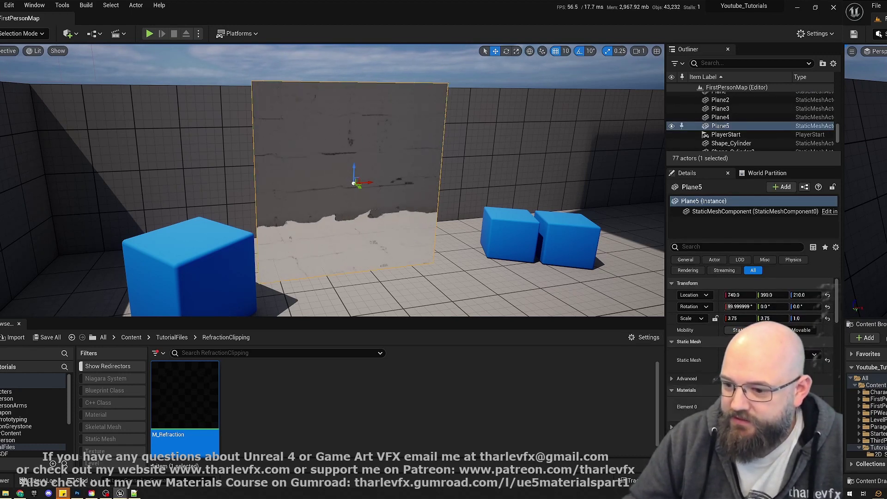
double_click(738, 406)
right_click_drag(679, 131, 656, 164)
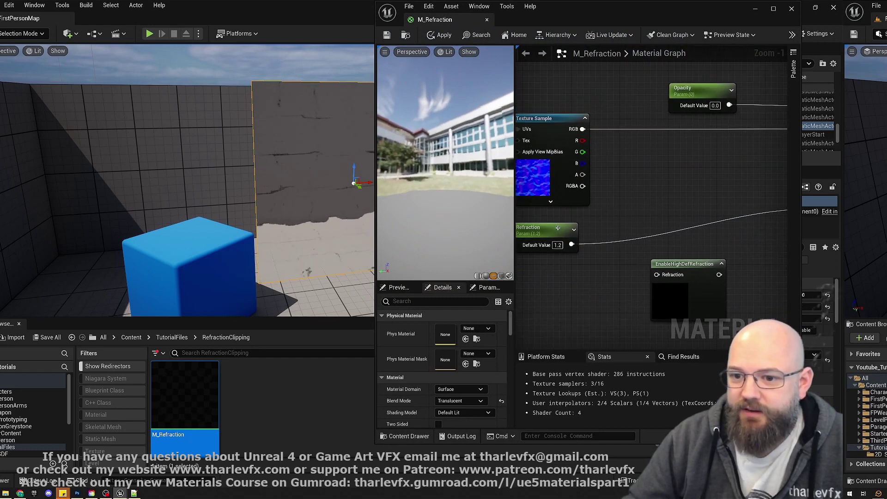
double_click(672, 19)
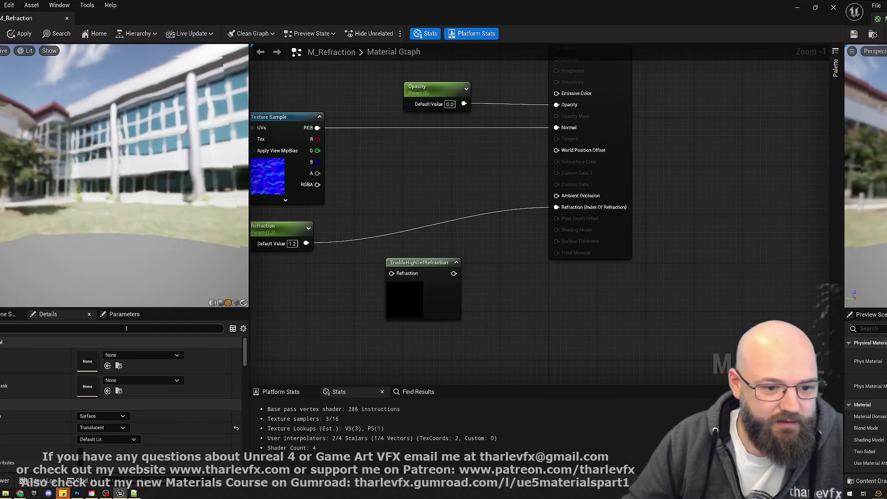
- Filter the material's details by "refrac" and choose Index Of Refraction as the Refraction Method
type("re")
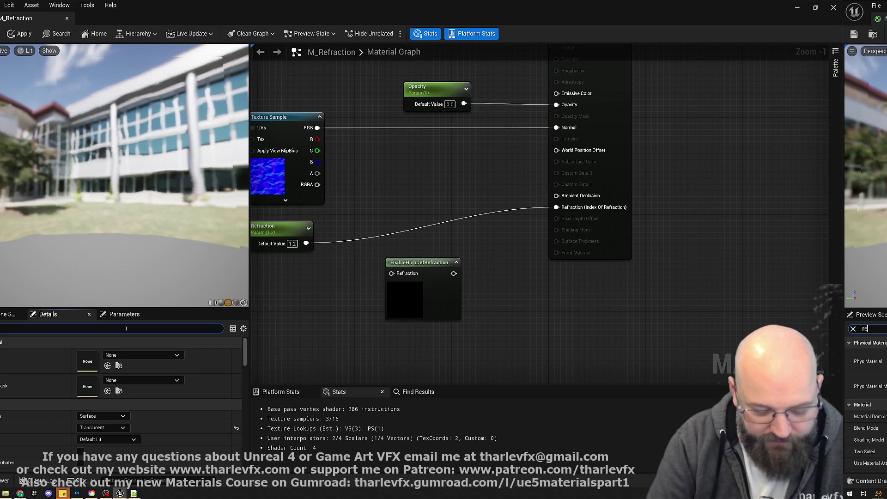
type("frac")
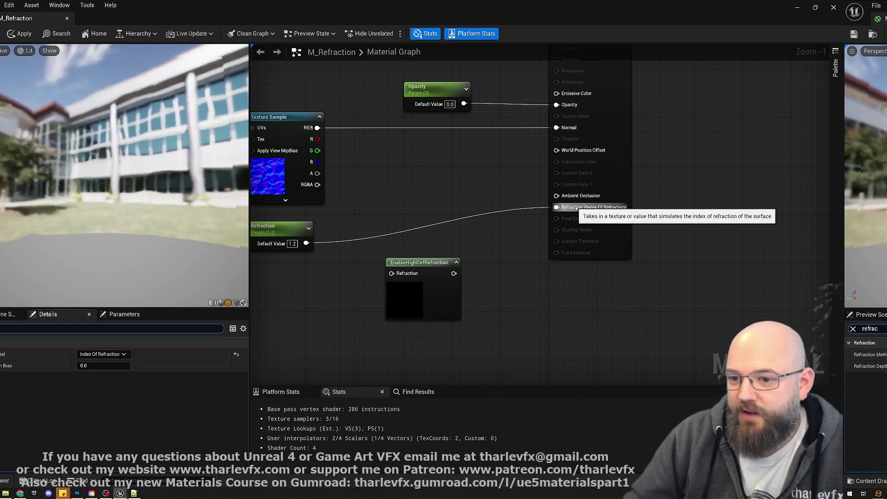
right_click_drag(495, 206, 523, 215)
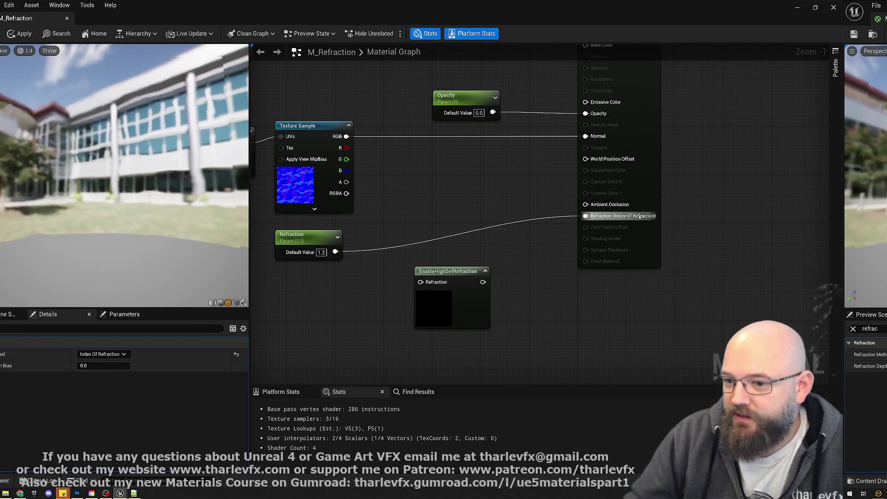
left_click(101, 354)
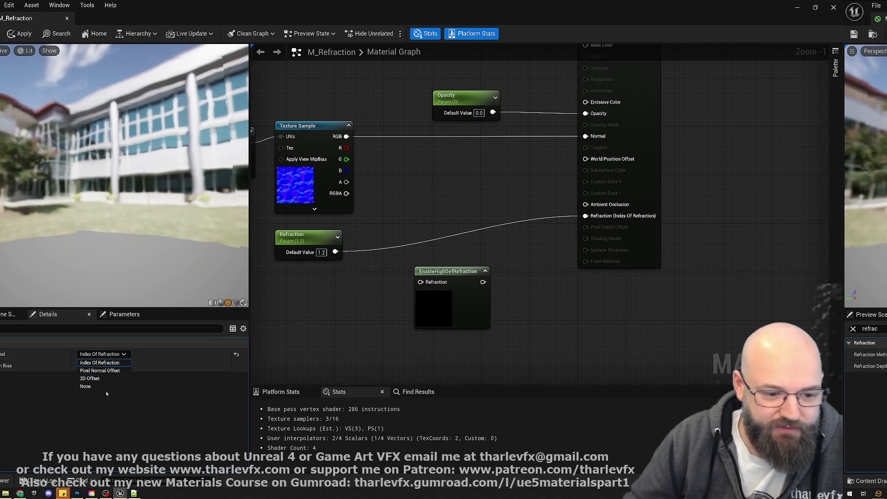
left_click(99, 363)
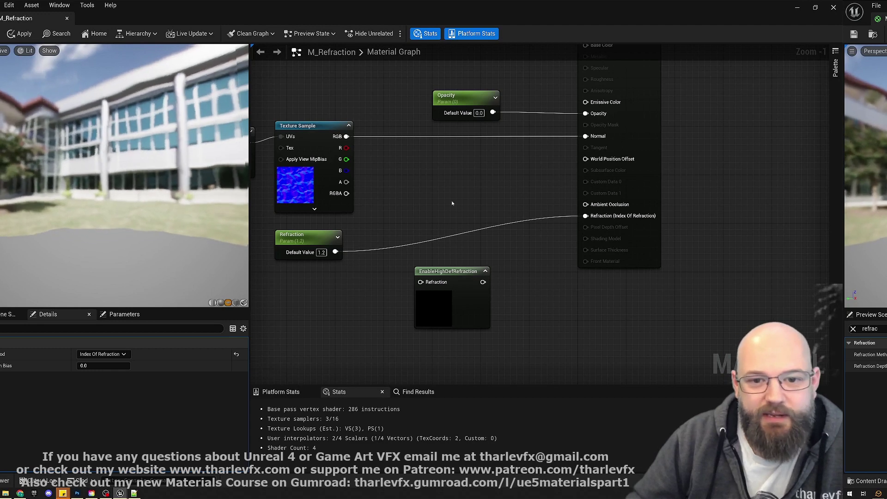
- Try a default value of 1 on the Refraction parameter, followed by 1.2, to compare the distortion
right_click_drag(406, 196, 501, 198)
left_click_drag(416, 106, 336, 185)
left_click(525, 186)
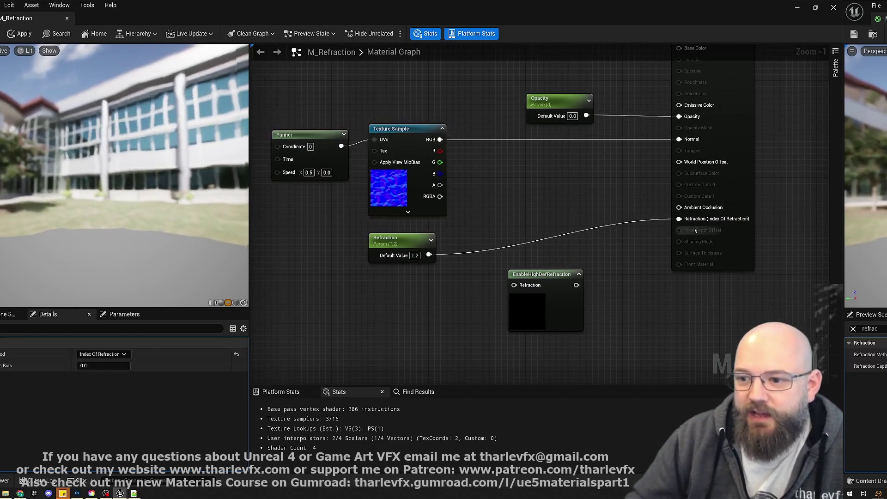
left_click(415, 256)
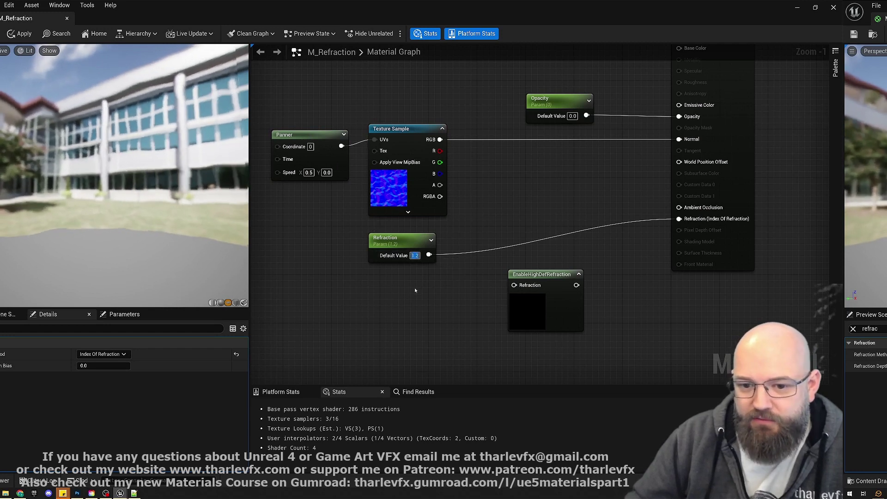
type("1")
key("Return")
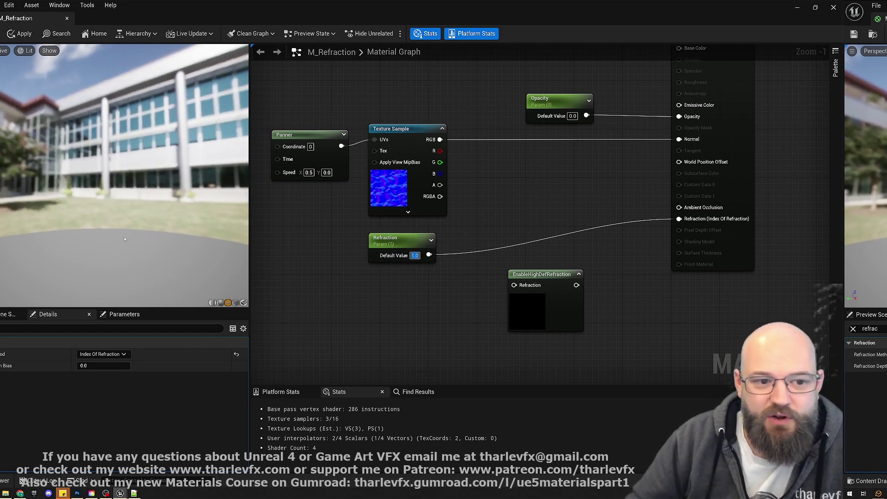
type("1.2")
key("Return")
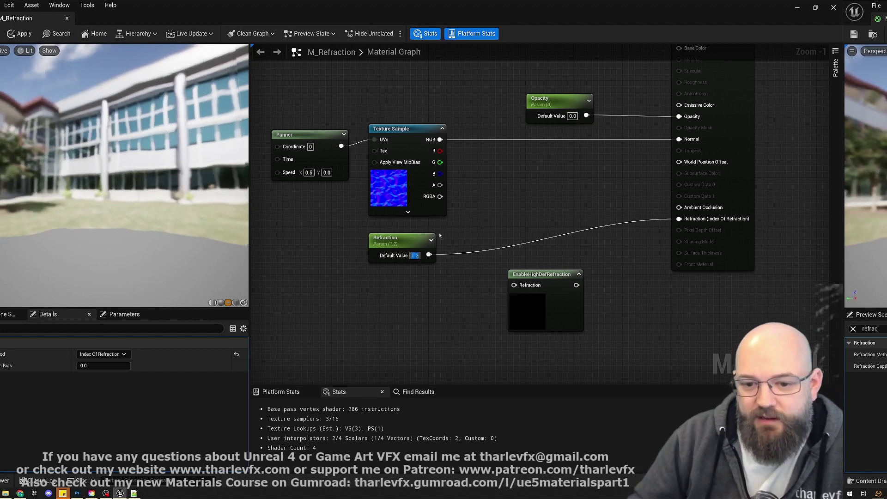
- Try Refraction default values of 1.1, 1.05, 1.4, 1.04 and 1.025 to compare distortion strengths
type("1.1")
key("Return")
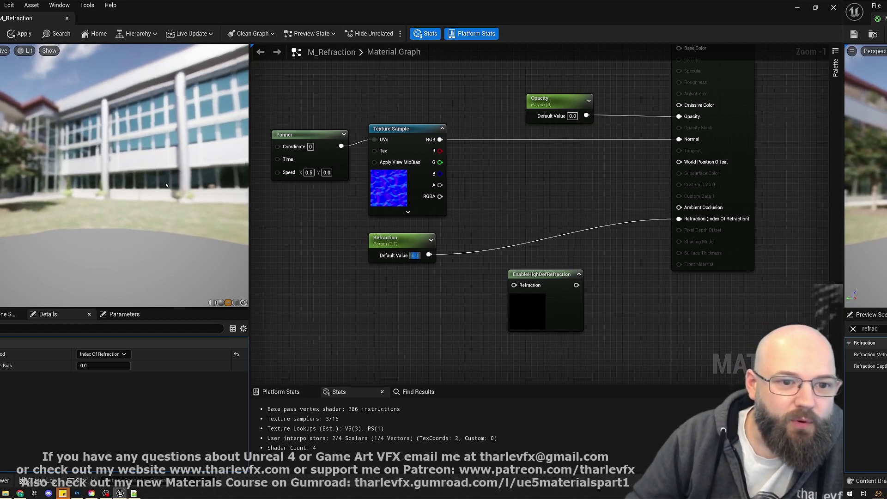
type("1.05")
key("Return")
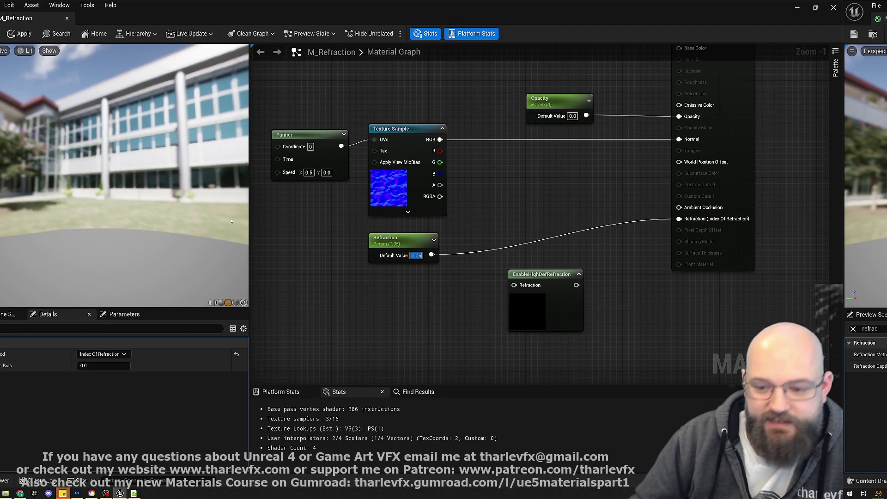
type("1.4")
key("Return")
type("1.04")
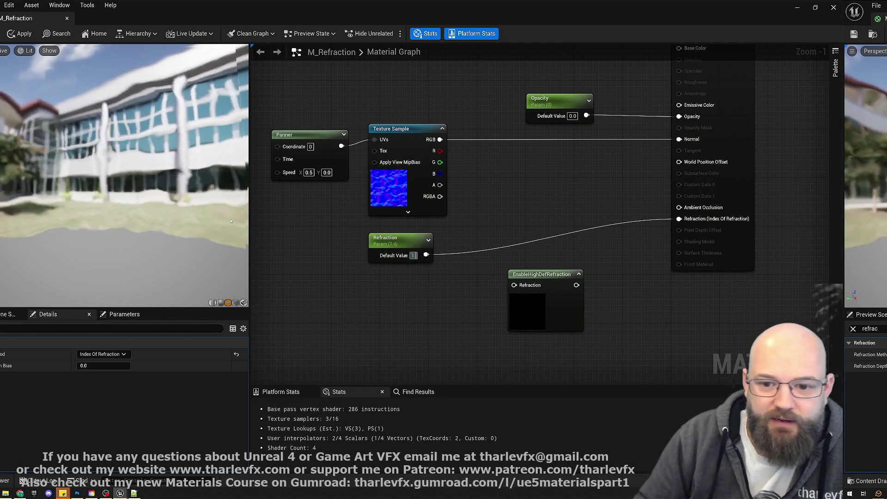
key("Return")
type("1.025")
key("Return")
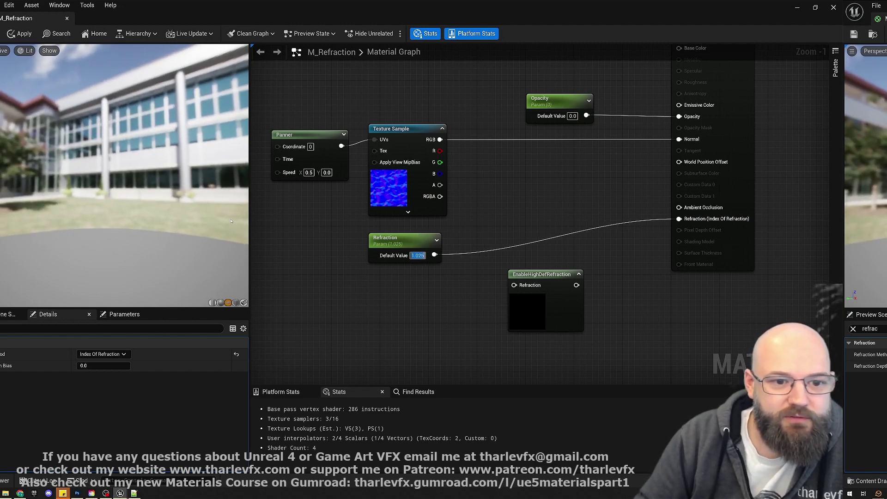
- Set the Refraction parameter's default value to 1.01 and apply the material with the level viewport in sight
type("1.01")
key("Return")
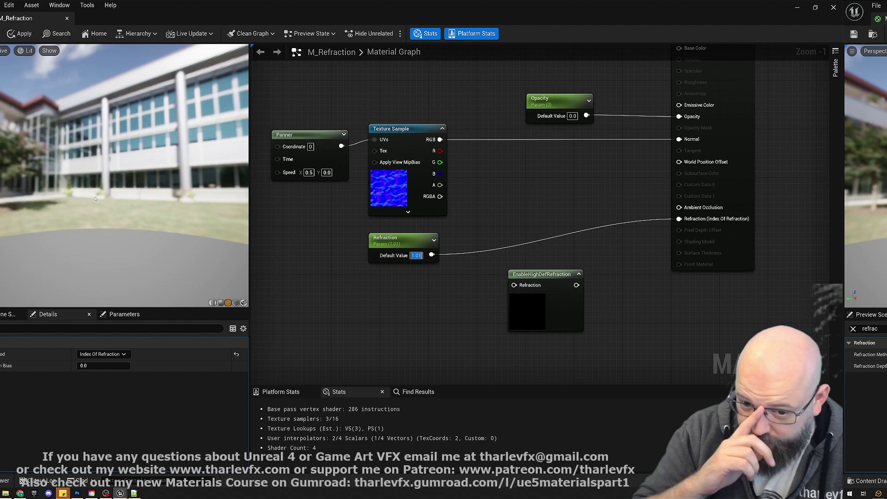
left_click(815, 7)
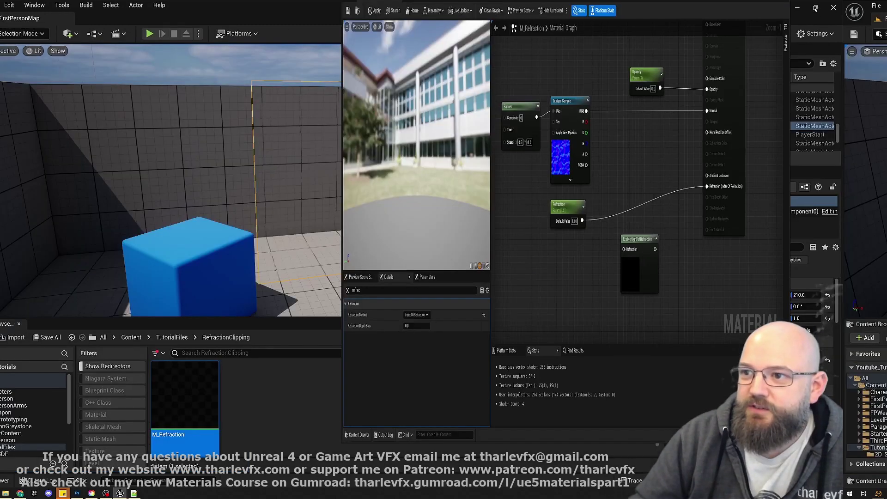
right_click_drag(237, 186, 330, 199)
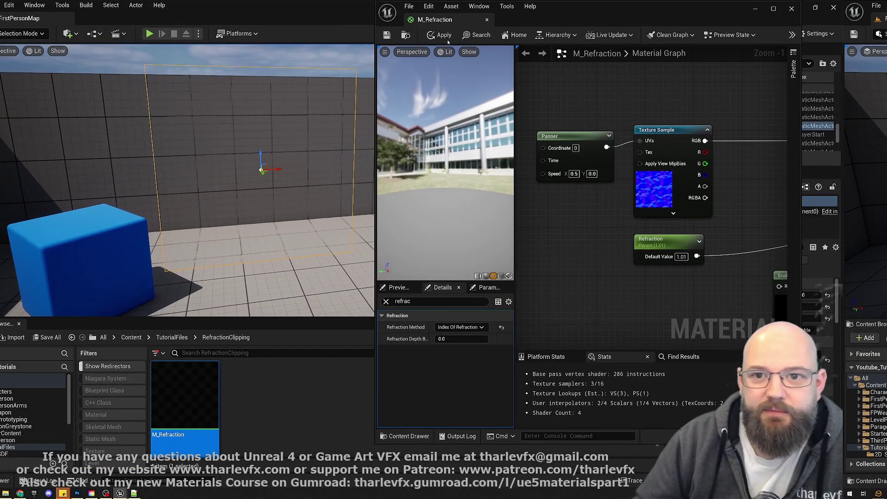
left_click(444, 37)
mouse_move(220, 181)
right_mouse_down()
mouse_move(202, 162)
mouse_move(195, 184)
mouse_move(215, 184)
mouse_move(203, 185)
right_mouse_up()
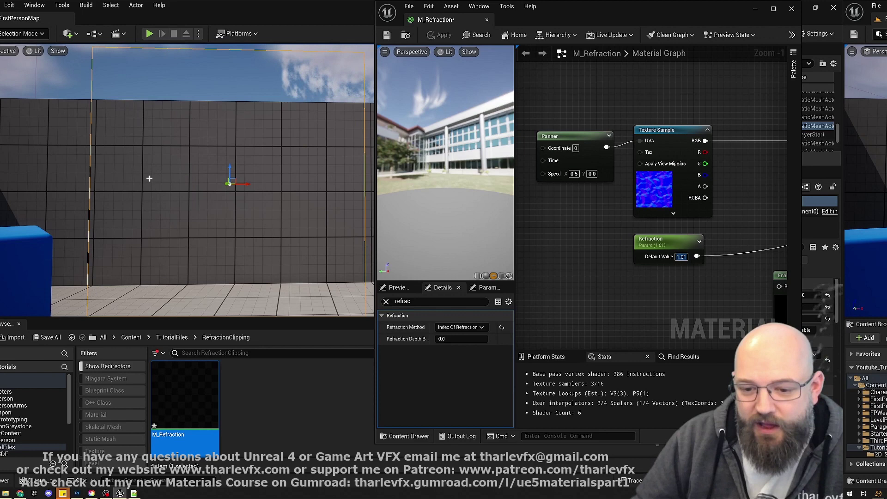
- Clear the details filter and inspect the refraction plane in the level from several angles
left_click(386, 301)
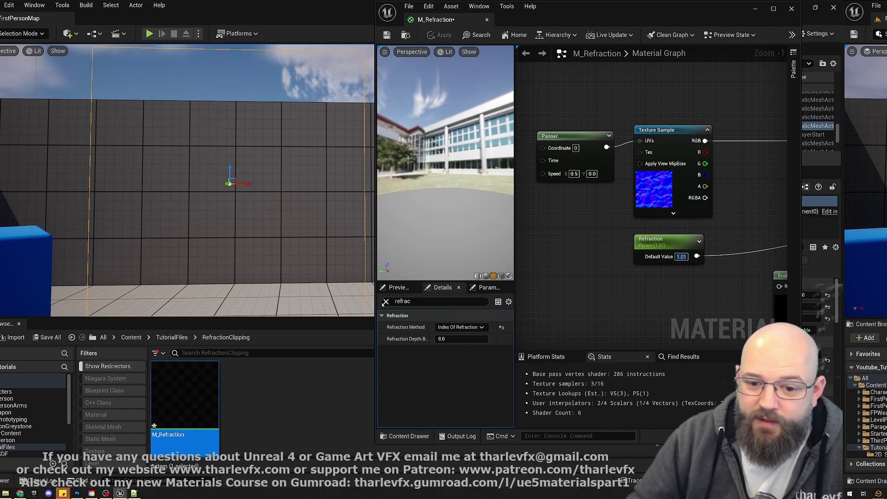
mouse_move(272, 184)
right_mouse_down()
mouse_move(319, 203)
mouse_move(275, 186)
right_mouse_up()
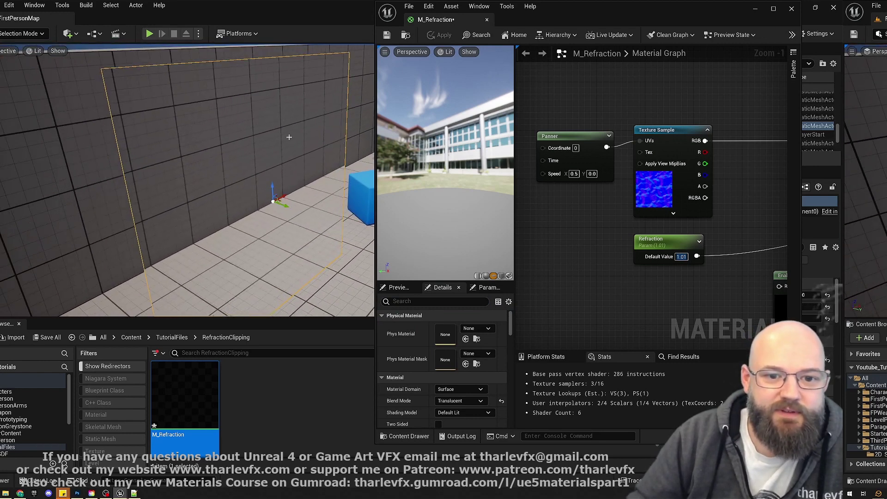
right_click_drag(220, 170, 167, 163)
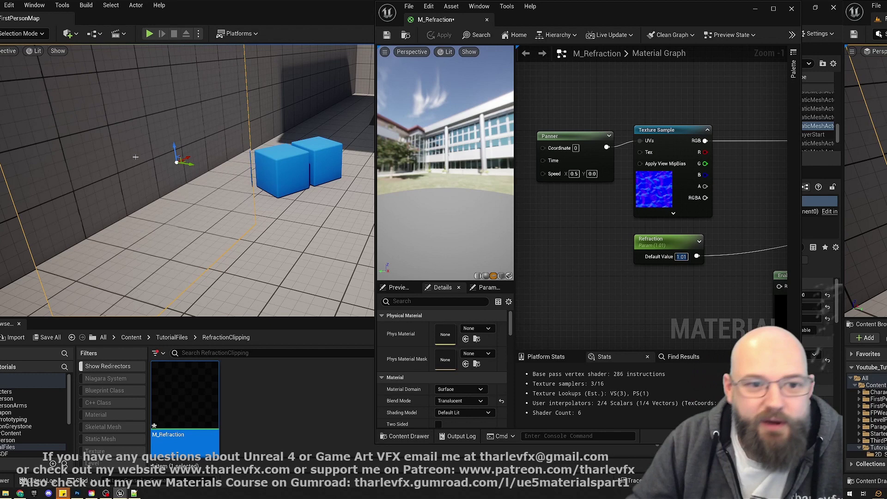
mouse_move(192, 207)
right_mouse_down()
mouse_move(106, 188)
mouse_move(92, 211)
mouse_move(65, 187)
mouse_move(185, 207)
right_mouse_up()
key("d")
key("d")
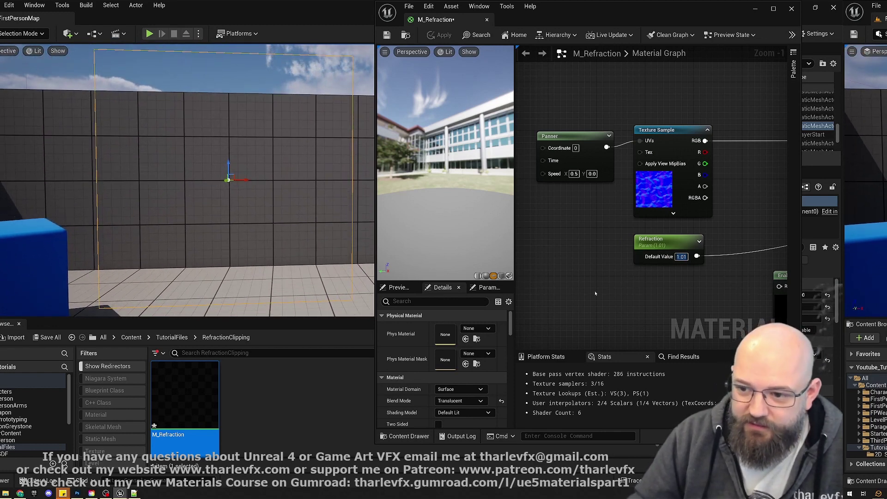
- Switch to File Explorer and open the DistortionCommon shader file from the search results in Notepad++
left_click(6, 493)
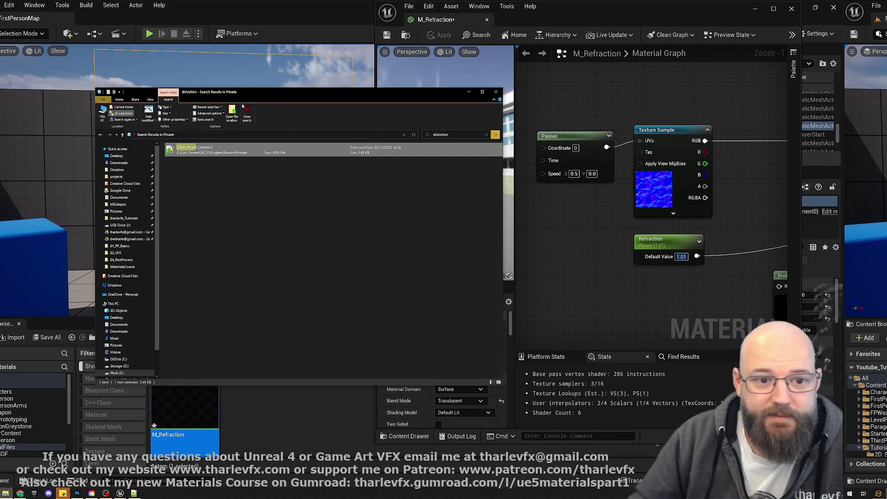
left_click(249, 143)
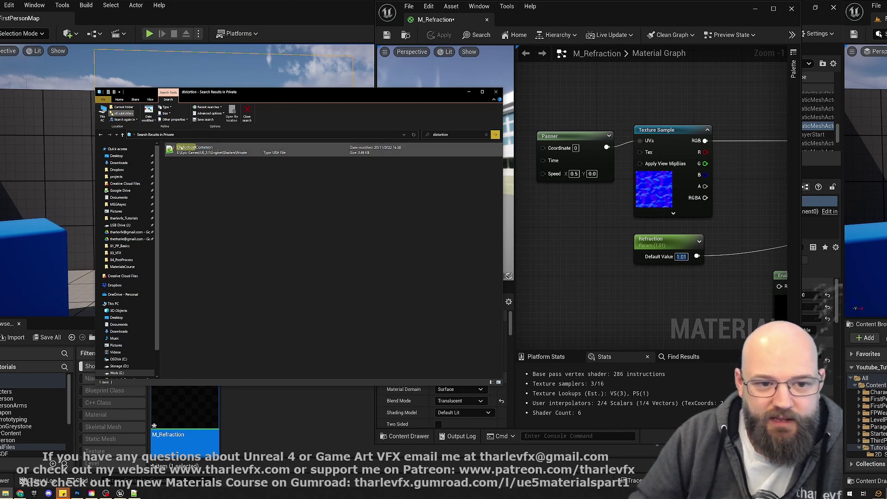
right_click(205, 149)
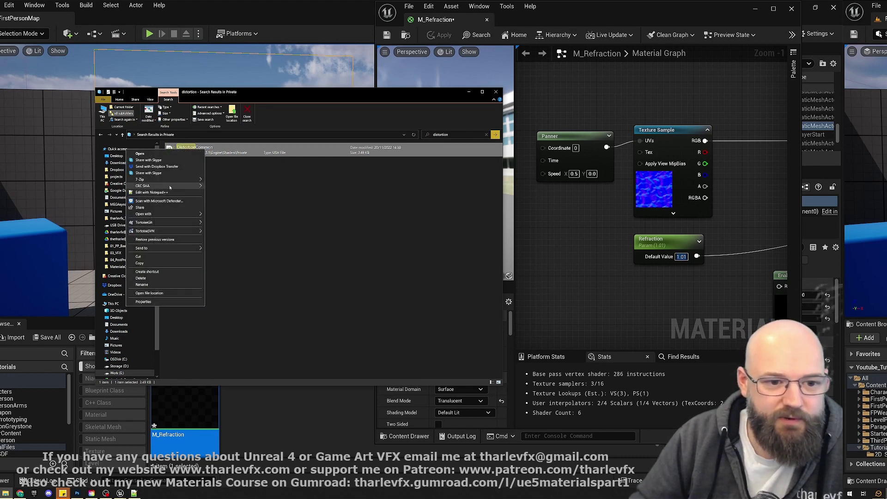
left_click(152, 192)
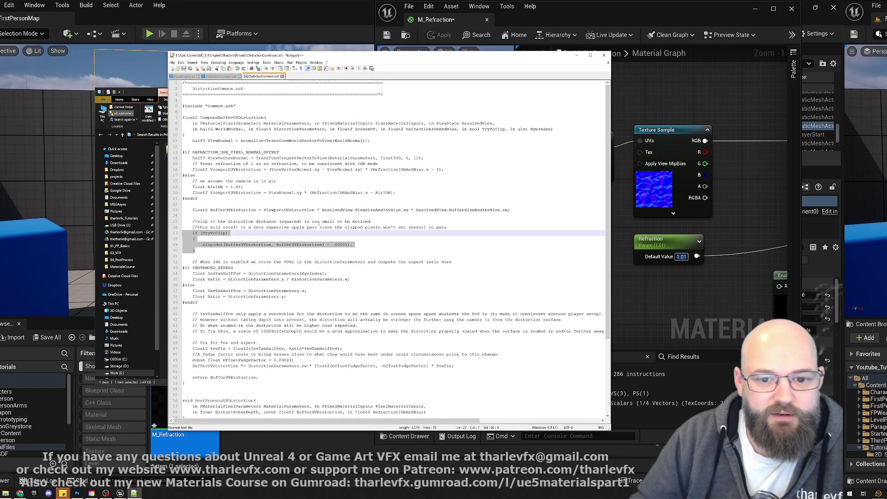
- Read through the ComputeBufferUVDistortion and PostProcessUVDistortion functions in the shader file
left_click(205, 250)
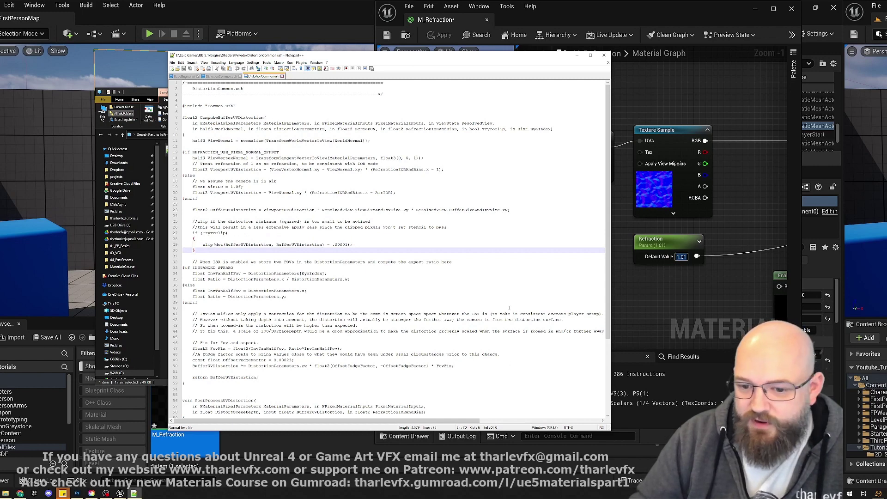
scroll(509, 307, "down", 3)
scroll(270, 268, "up", 3)
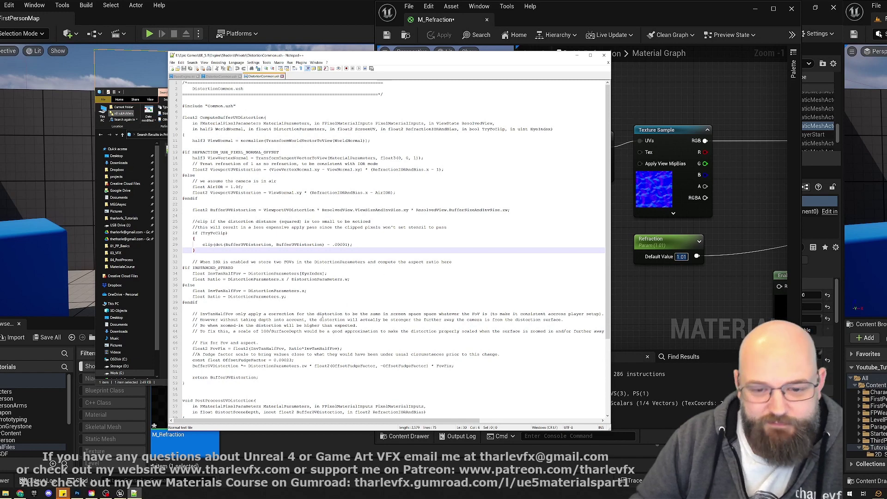
scroll(420, 329, "down", 6)
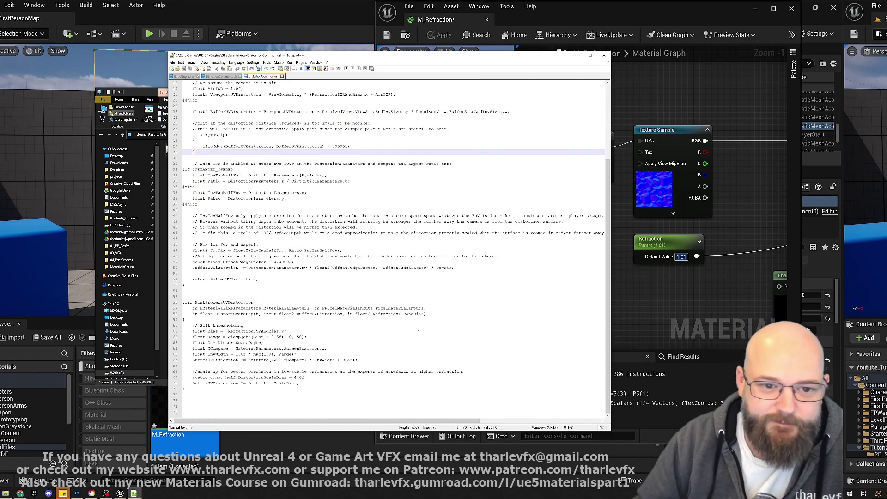
scroll(419, 328, "up", 6)
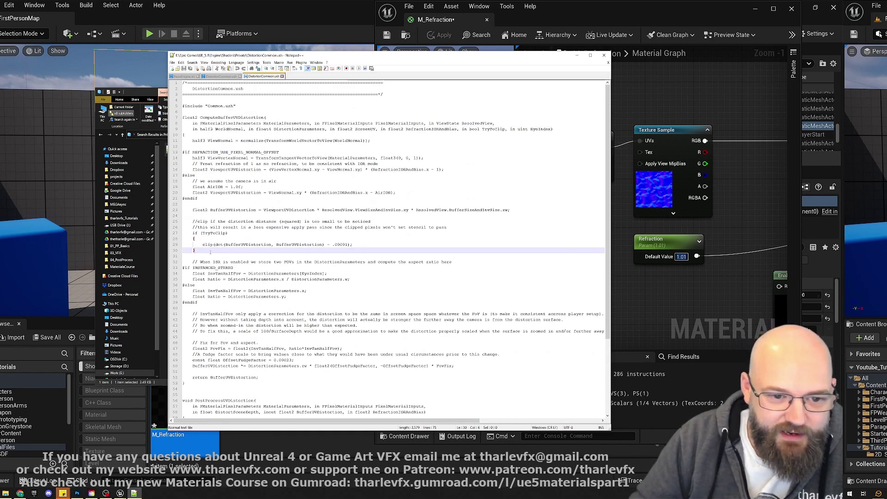
- Highlight the TryToClip block, the comment about clipping small distortion distances, and the threshold subtracted in the clip call
left_click_drag(210, 251, 184, 233)
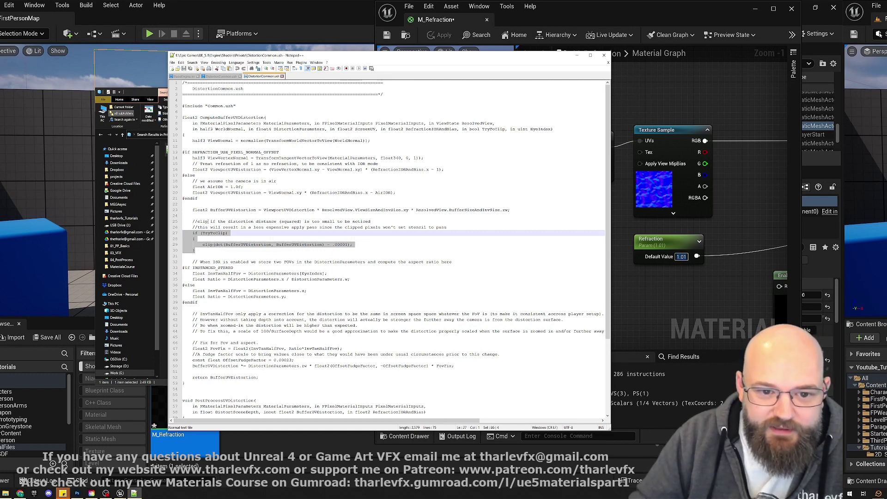
left_click_drag(208, 221, 370, 223)
left_click(381, 223)
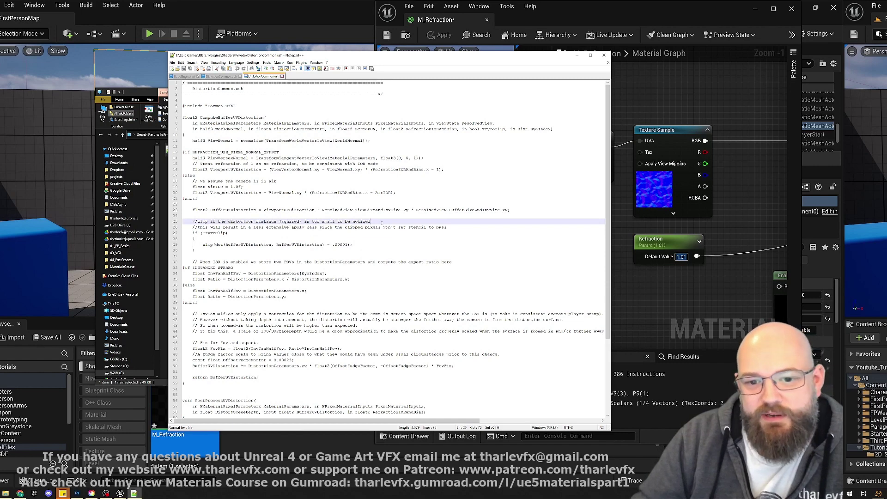
left_click_drag(331, 244, 348, 245)
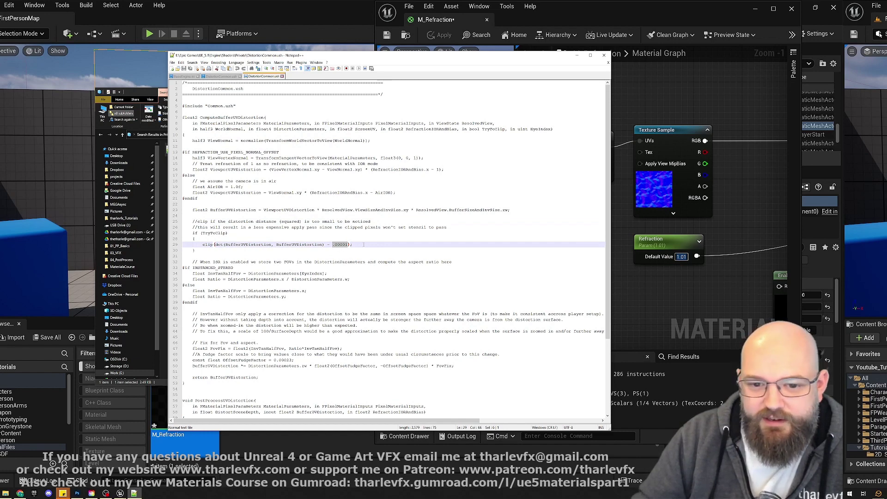
- Set the threshold subtracted in the clip call to .001 and save the DistortionCommon shader file
left_click(341, 245)
double_click(337, 244)
key("End")
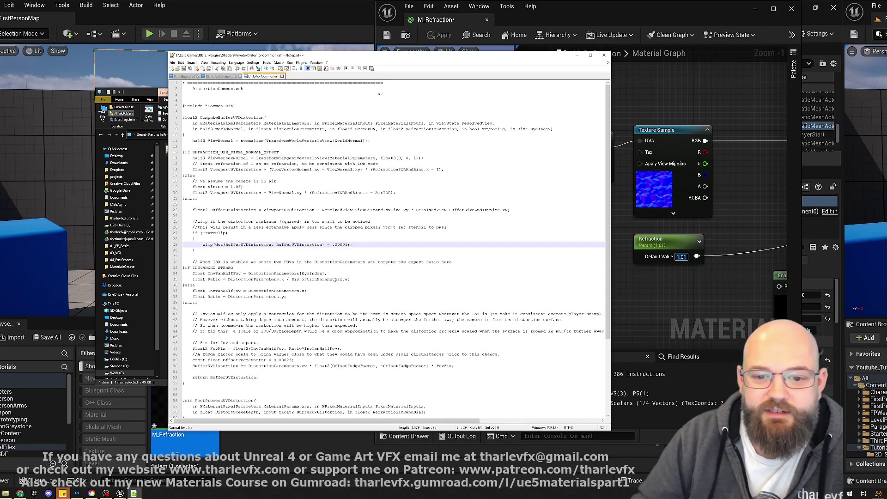
key("BackSpace")
key("BackSpace")
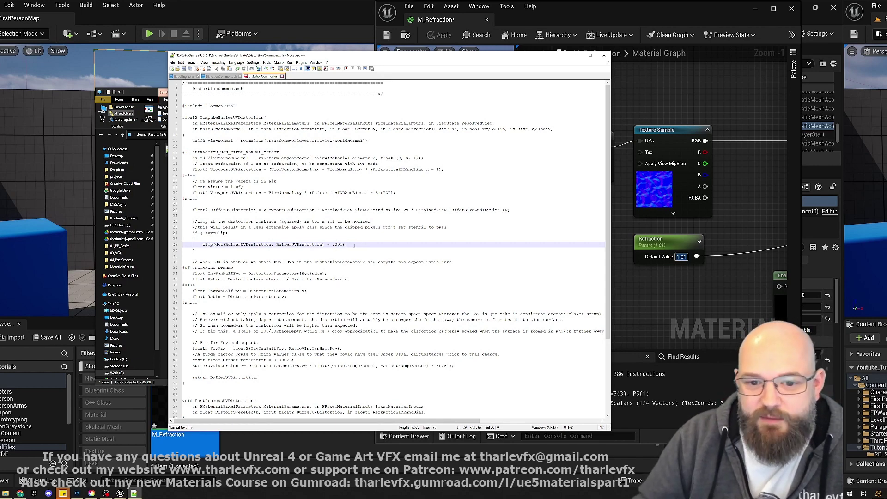
key("ctrl+s")
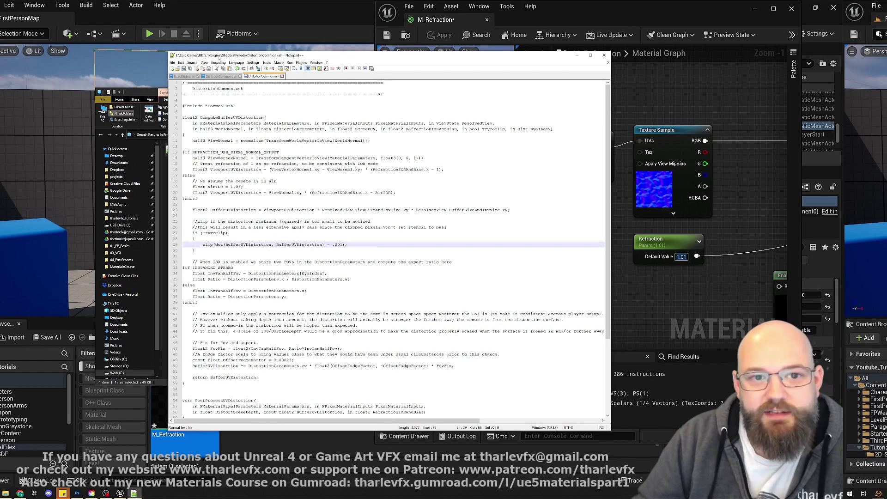
- Switch to Unreal Engine, reapply the M_Refraction material, and test the Refraction parameter at 1.5, 1.2 and 1.1
left_click(696, 113)
left_click(661, 189)
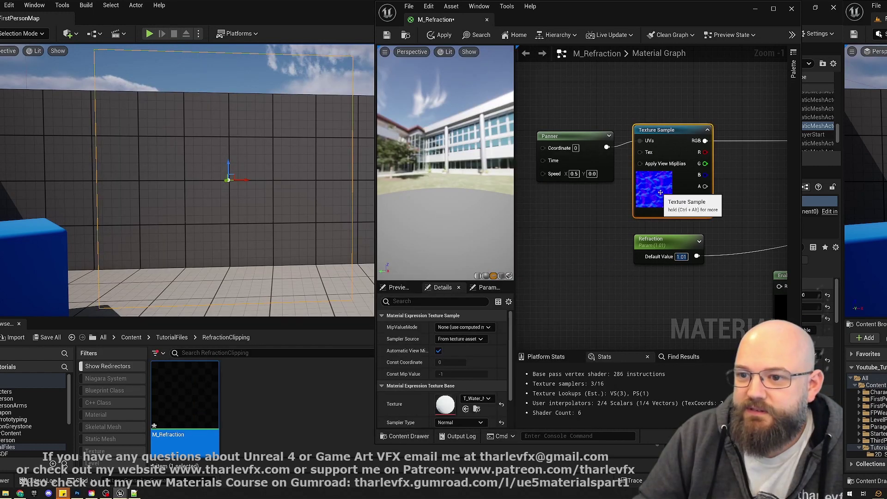
left_click(438, 35)
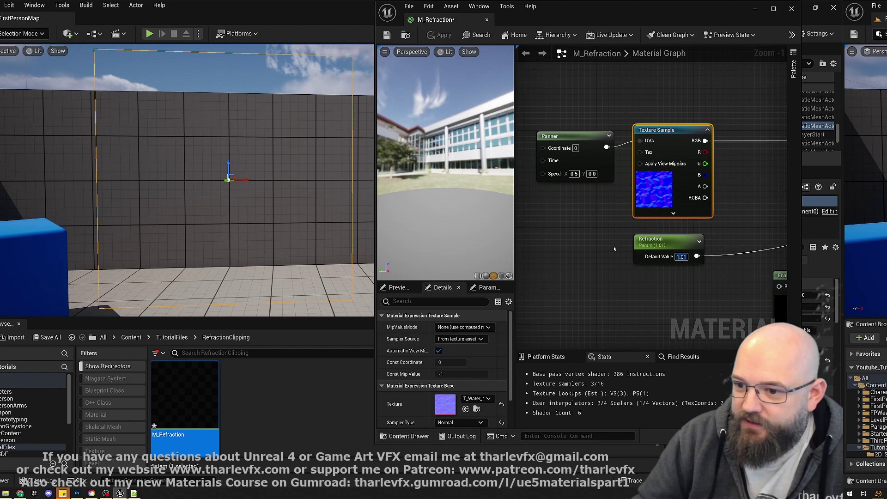
type("1.5")
key("Return")
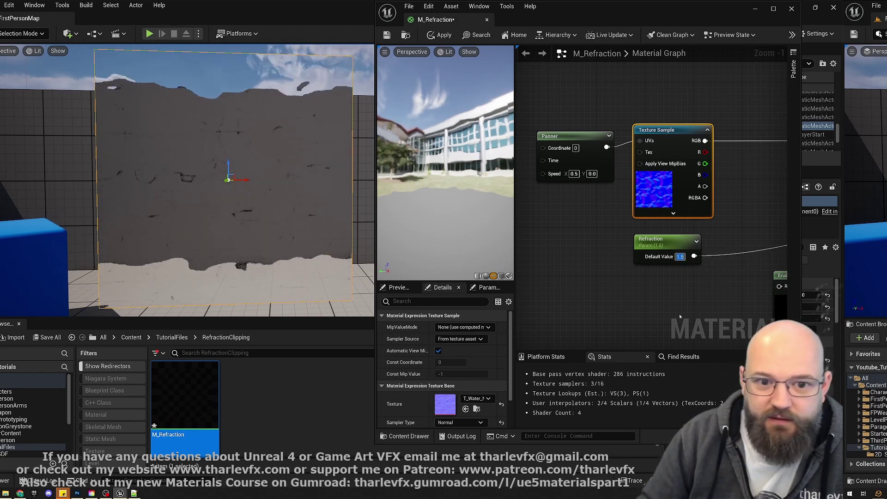
type("1.2")
key("Return")
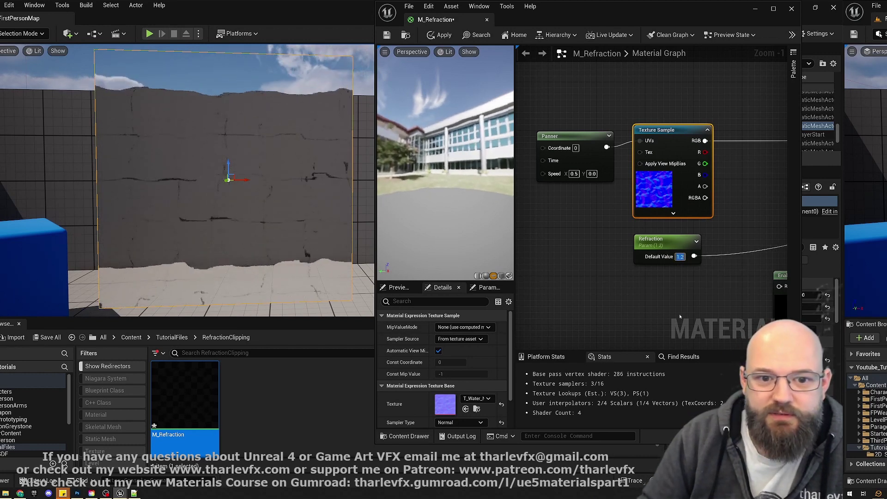
type("1..1")
scroll(679, 314, "up", 1)
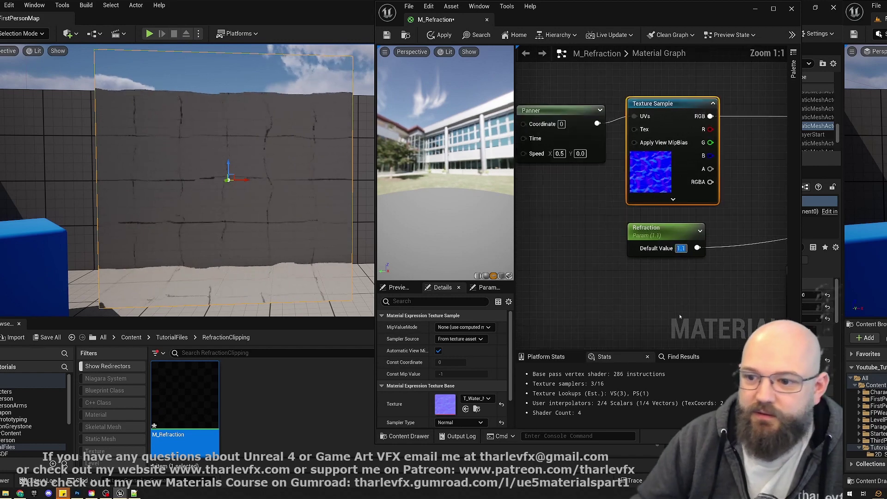
left_click(679, 314)
- Switch to Notepad++, set the clip threshold to .001 in the UE_5.2 copy of DistortionCommon.ush, and save it
key("alt+Tab")
key("Tab")
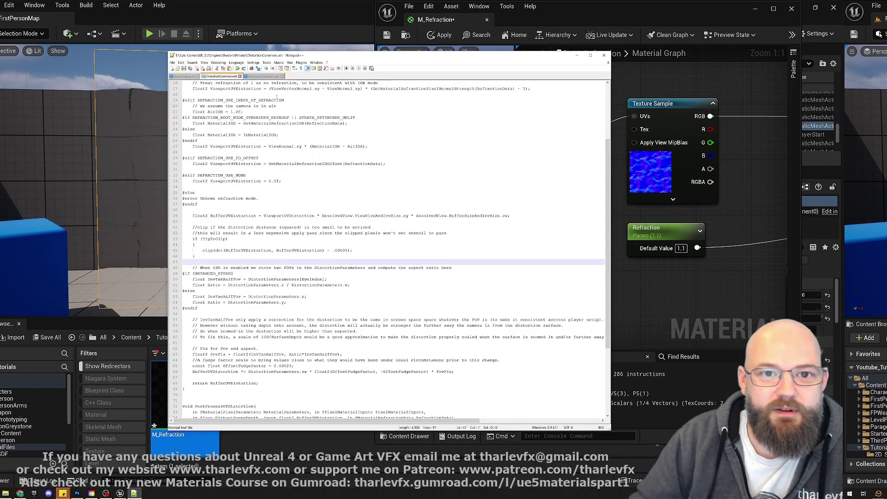
left_click(340, 250)
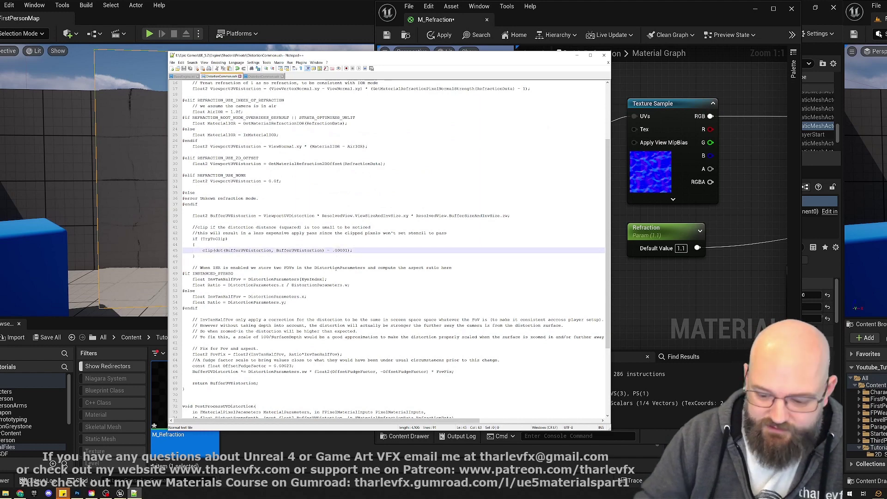
key("BackSpace")
key("BackSpace")
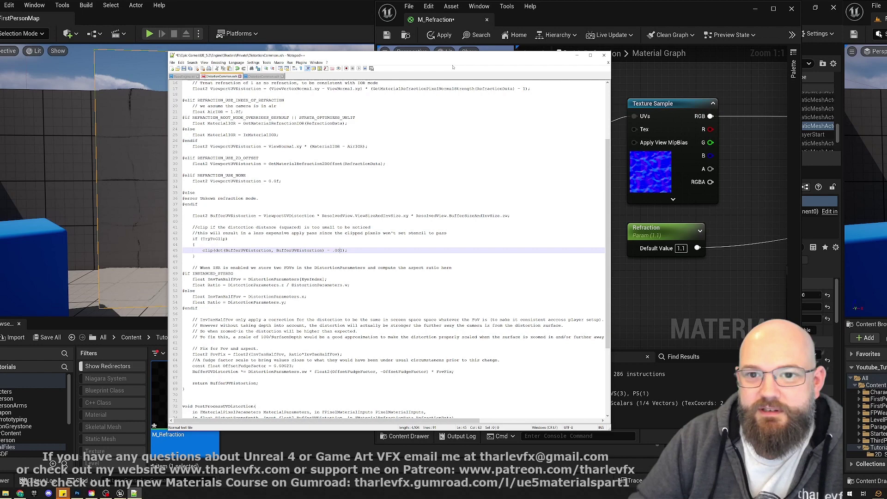
key("ctrl+s")
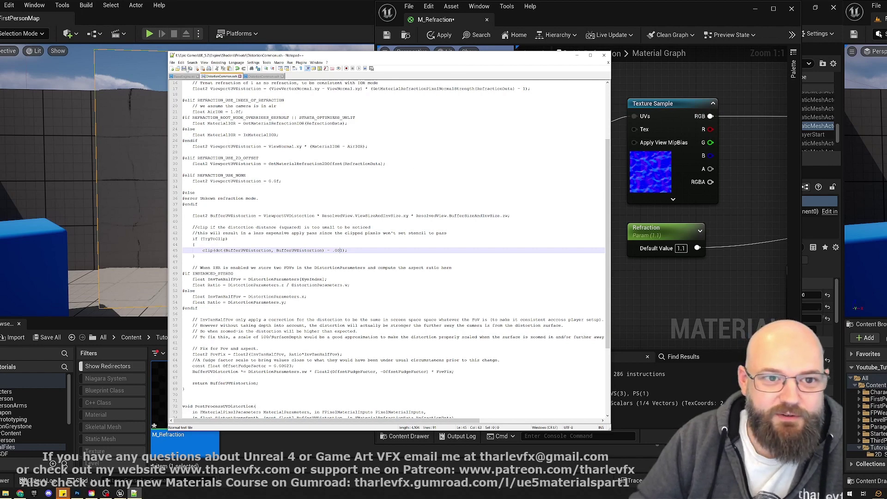
left_click(577, 55)
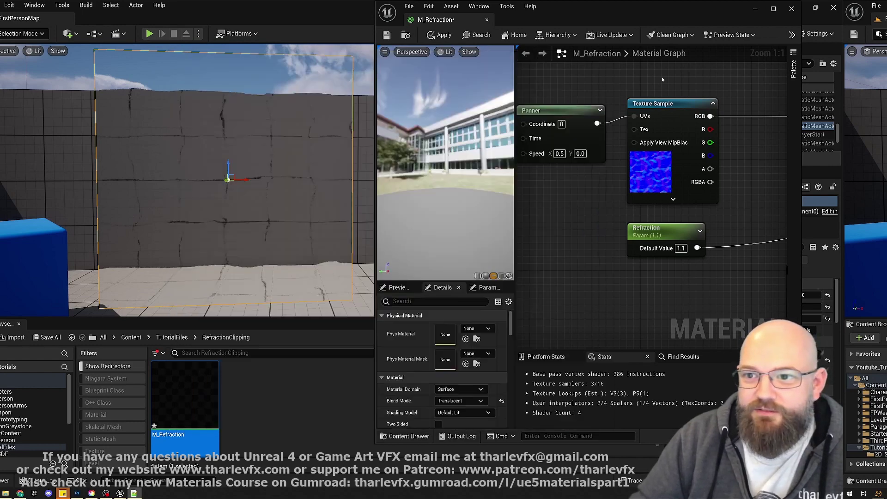
- Reapply the M_Refraction material in Unreal Engine and test the Refraction parameter at 1.1 and 1.2 on the plane in the level
left_click(648, 229)
left_click(443, 36)
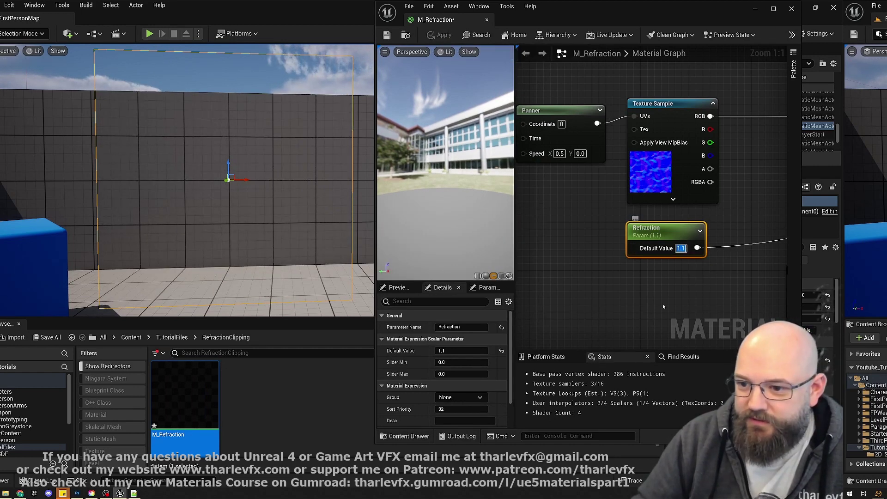
type("1.1")
key("Return")
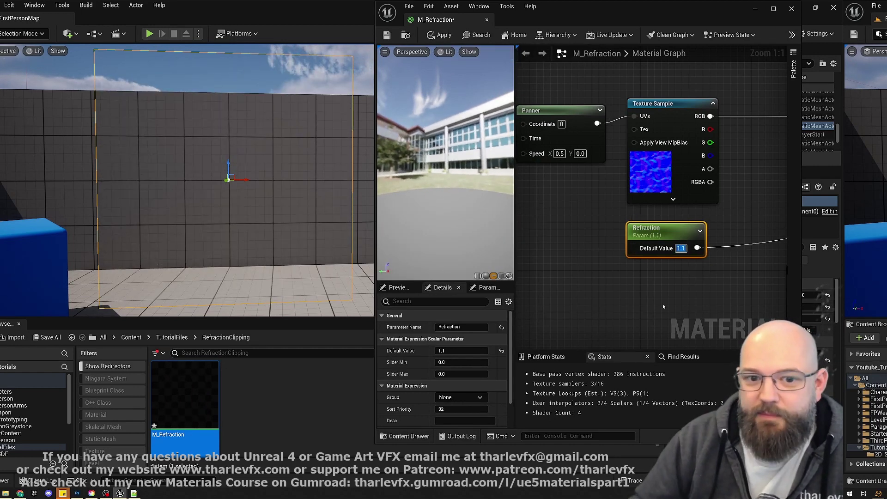
type("1.2")
key("Return")
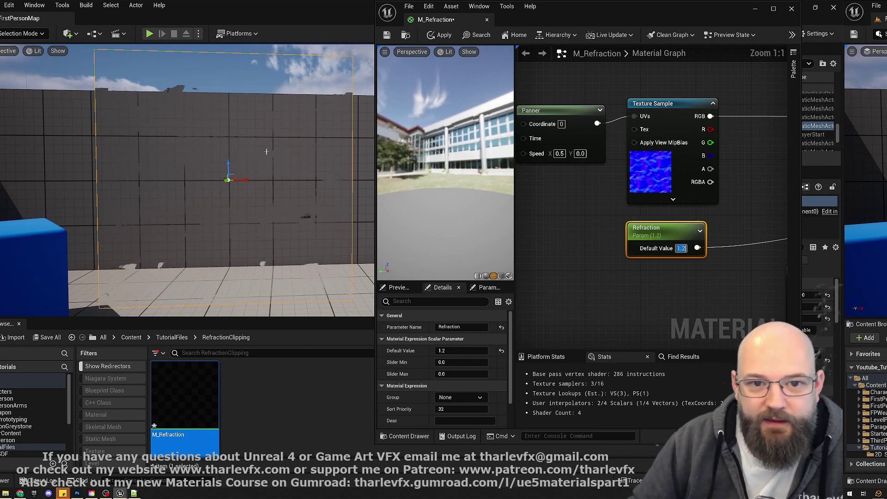
mouse_move(228, 184)
right_mouse_down()
mouse_move(239, 165)
mouse_move(225, 200)
mouse_move(222, 168)
right_mouse_up()
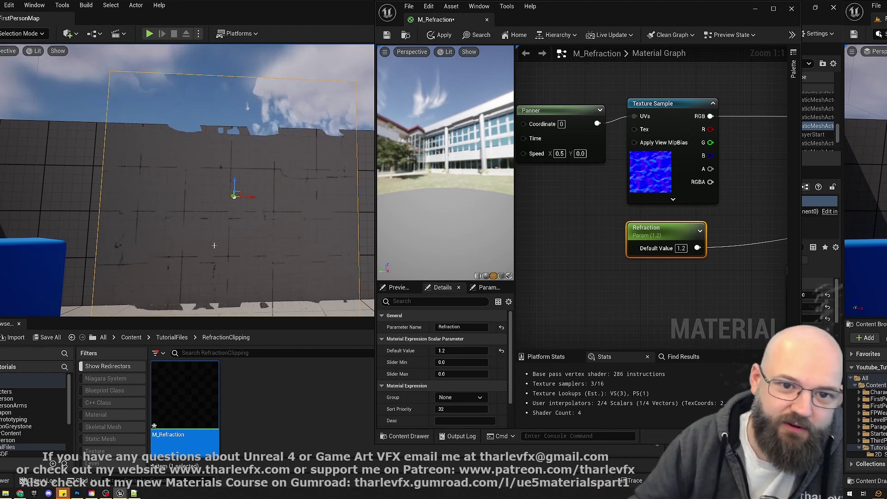
- Set the Panner node's X speed to 0.1 and apply the material to examine the clipped edges on the plane
left_click(560, 154)
type("0.1")
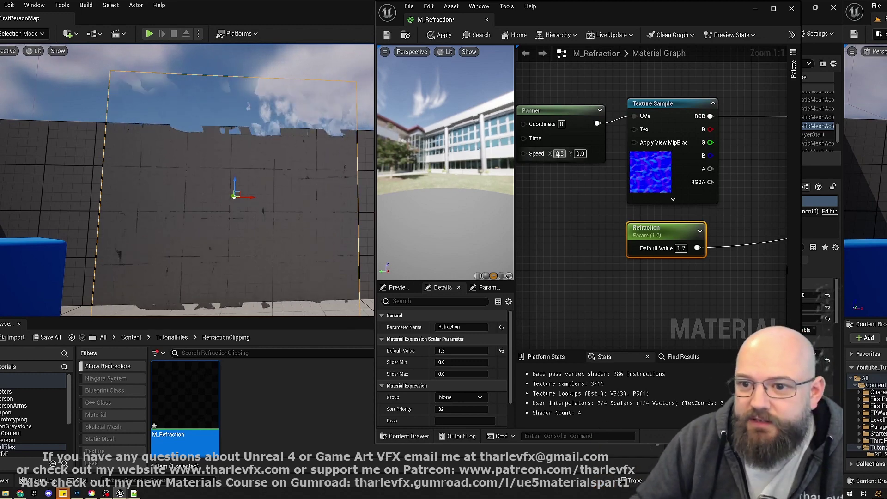
key("Return")
left_click(546, 230)
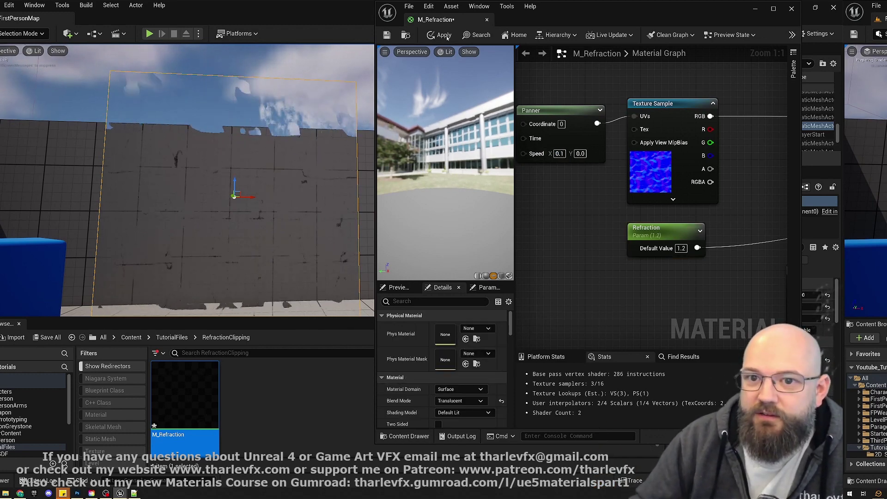
left_click(439, 35)
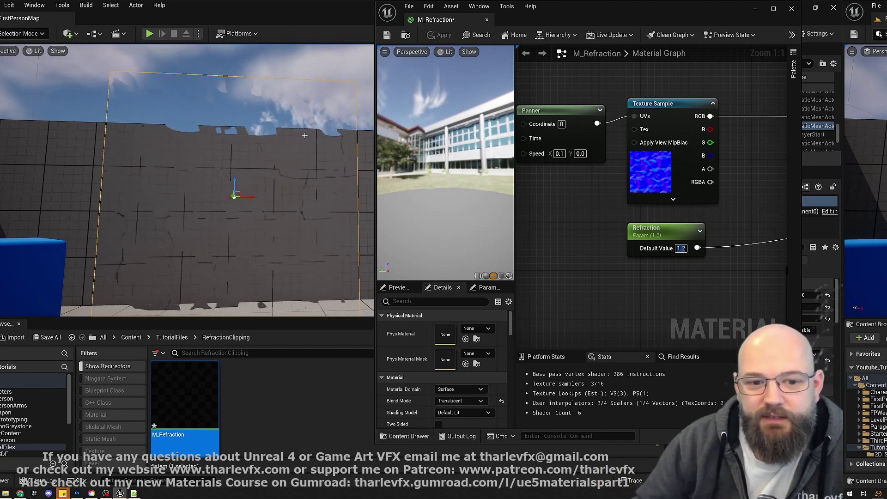
mouse_move(291, 171)
right_mouse_down()
mouse_move(290, 157)
mouse_move(286, 174)
right_mouse_up()
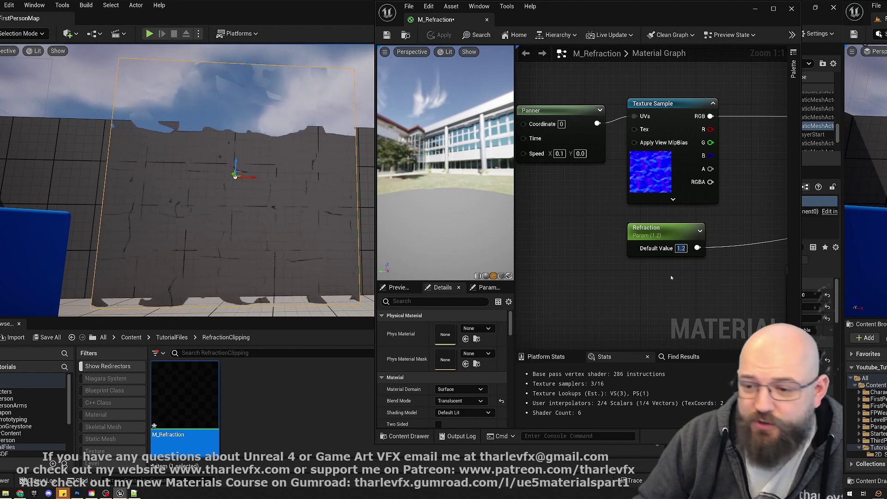
- Lower the clip threshold to .0000001 in DistortionCommon.ush, save the file, and reapply the M_Refraction material in Unreal Engine
key("alt+Tab")
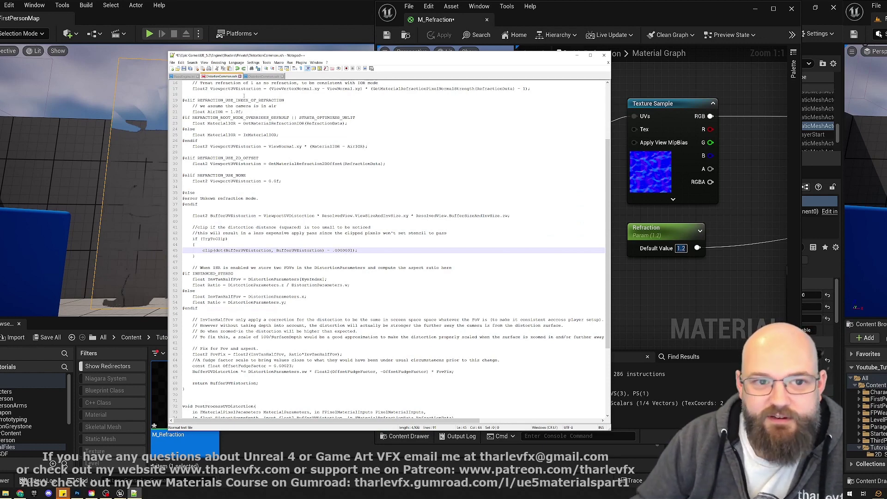
left_click(184, 68)
left_click(697, 253)
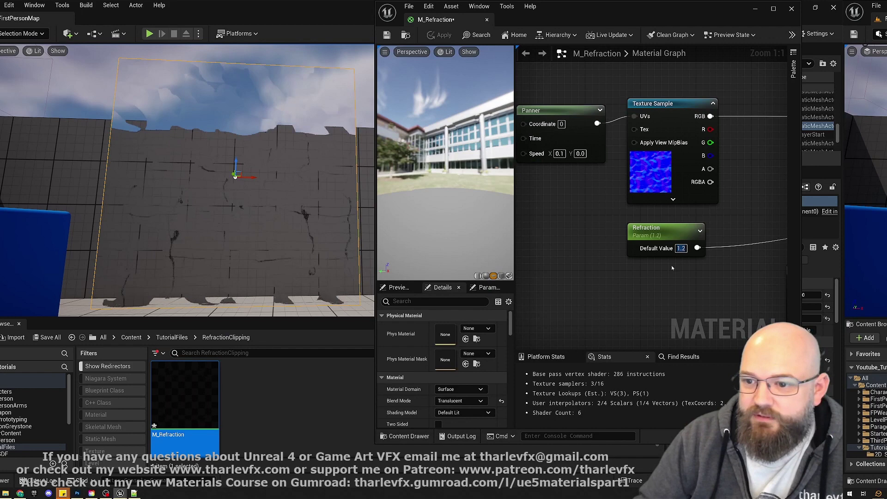
left_click(542, 187)
left_click(439, 34)
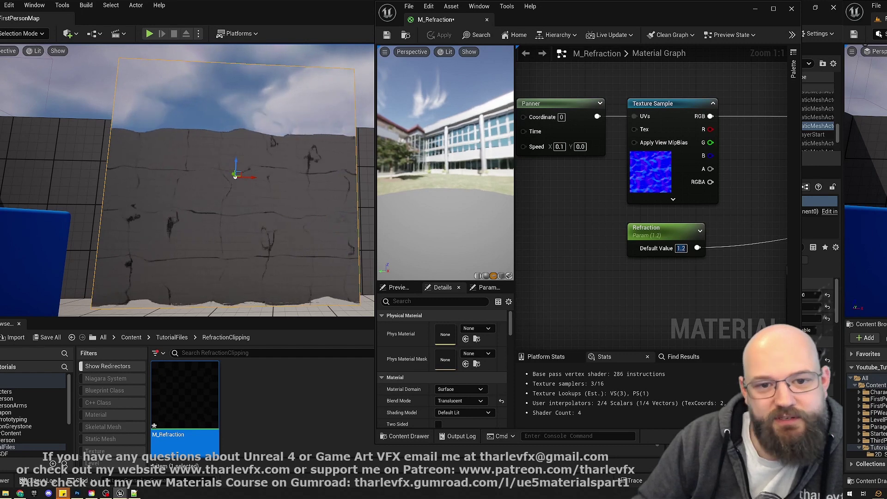
- Test the Refraction parameter at 1.02, 1.01 and 1.001, and finish with a default value of 1.005
type("1.02")
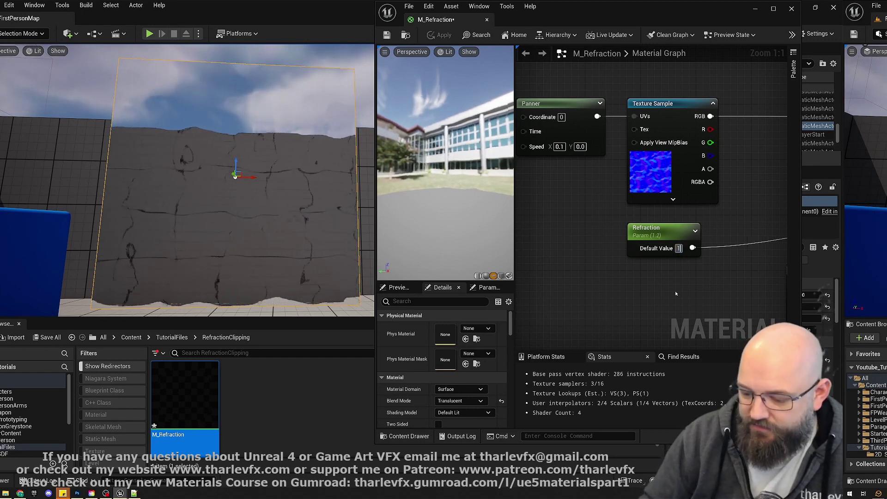
key("Return")
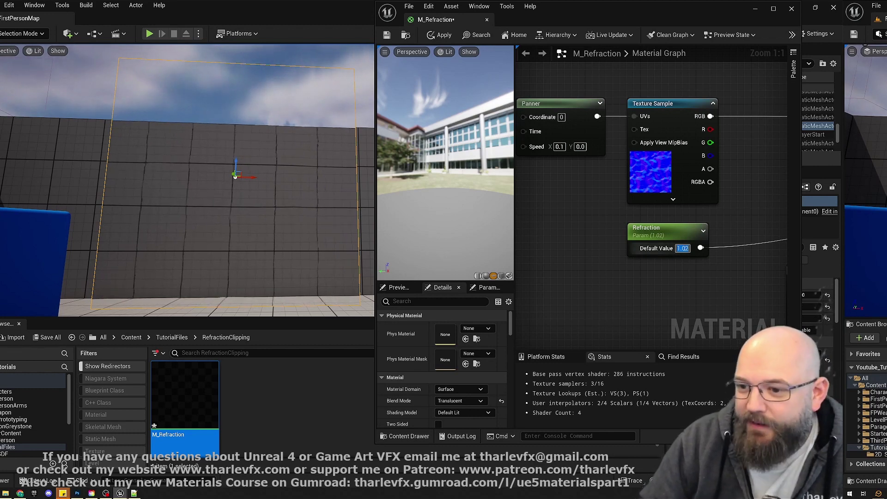
type("1.01")
key("Return")
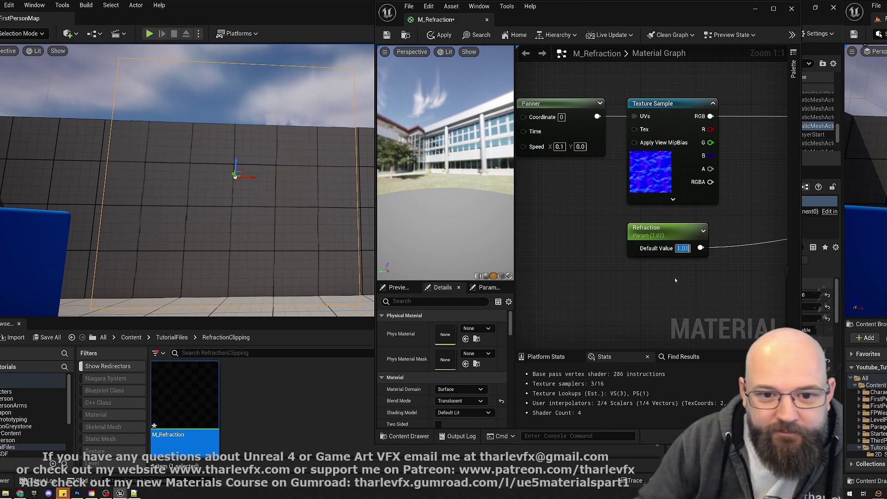
type("1.")
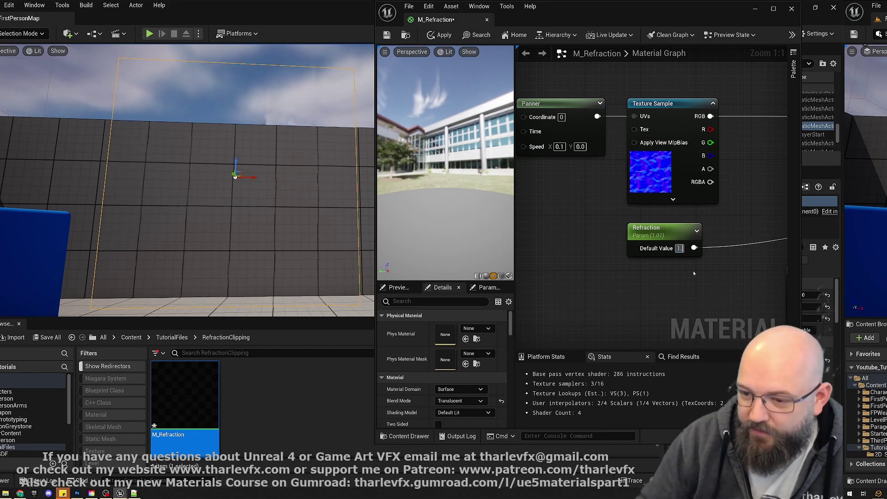
type("001")
key("Return")
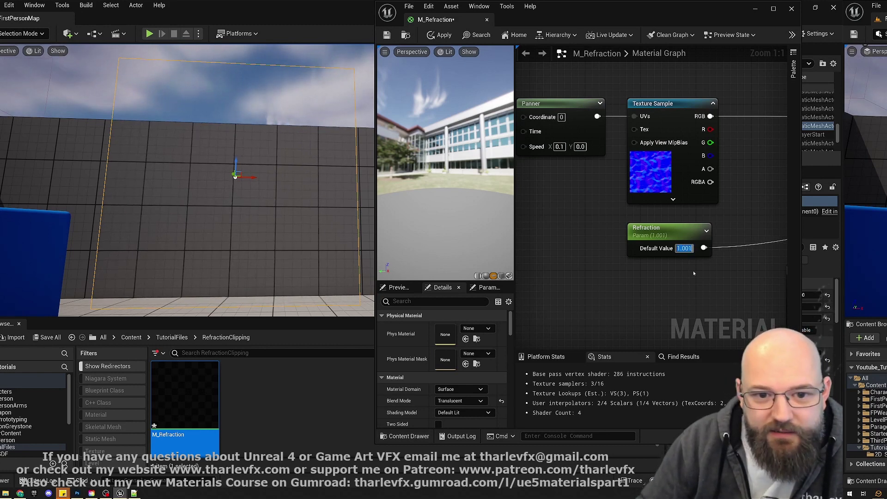
type("1.005")
key("Return")
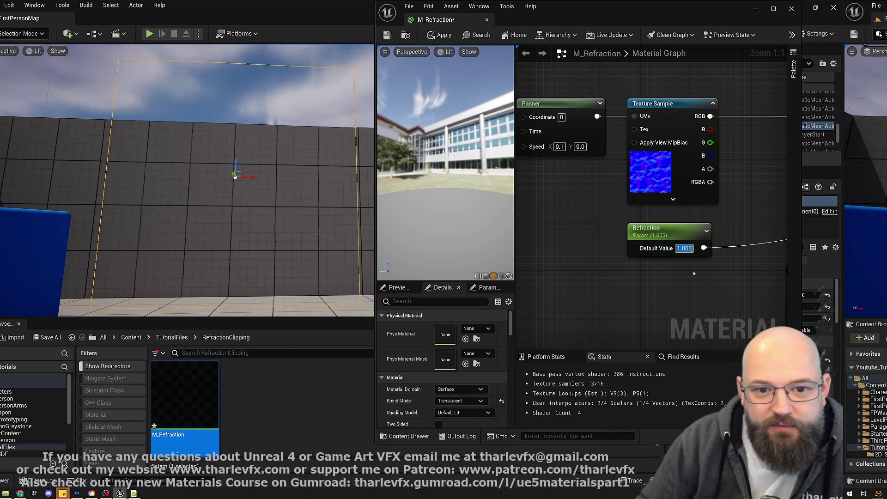
left_click(655, 304)
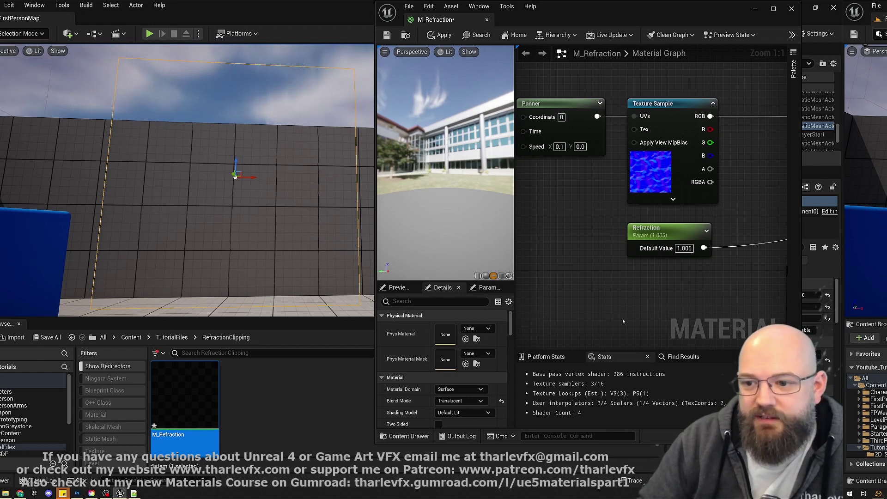
- Restore the clip threshold to .00001 in DistortionCommon.ush, save the file, and reapply the M_Refraction material in Unreal Engine
key("alt+Tab")
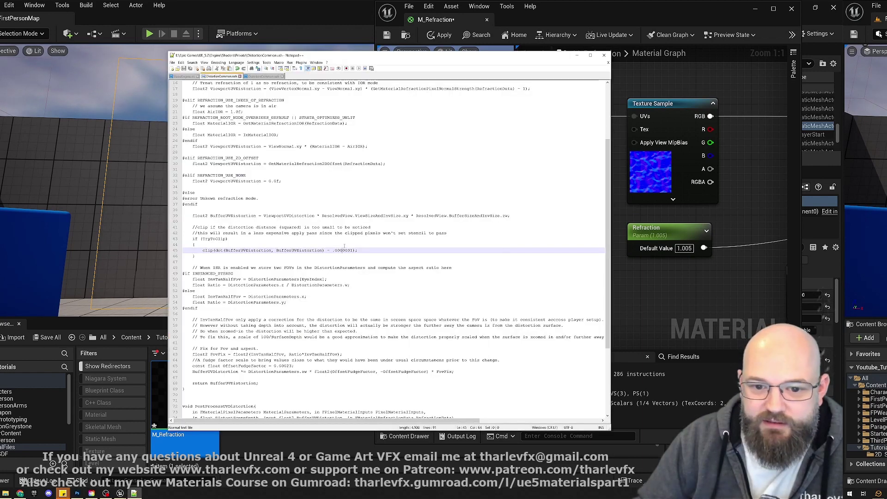
key("BackSpace")
key("BackSpace")
left_click(374, 255)
key("ctrl+s")
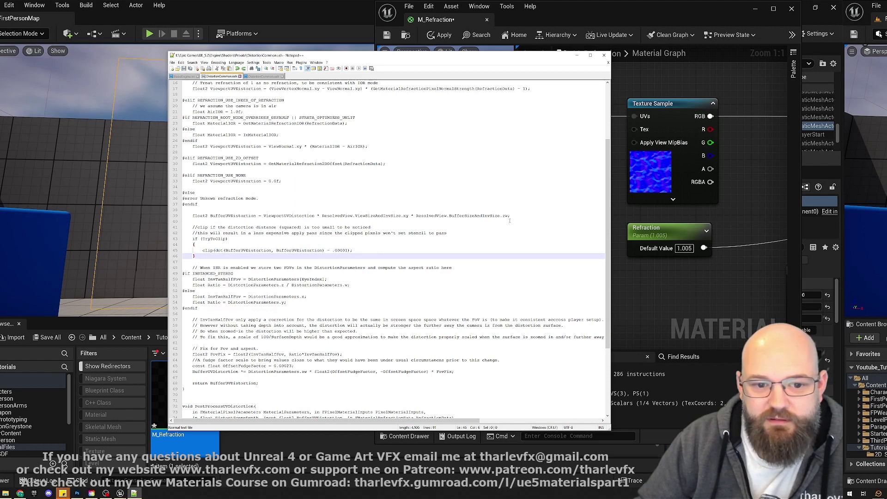
left_click_drag(658, 228, 658, 229)
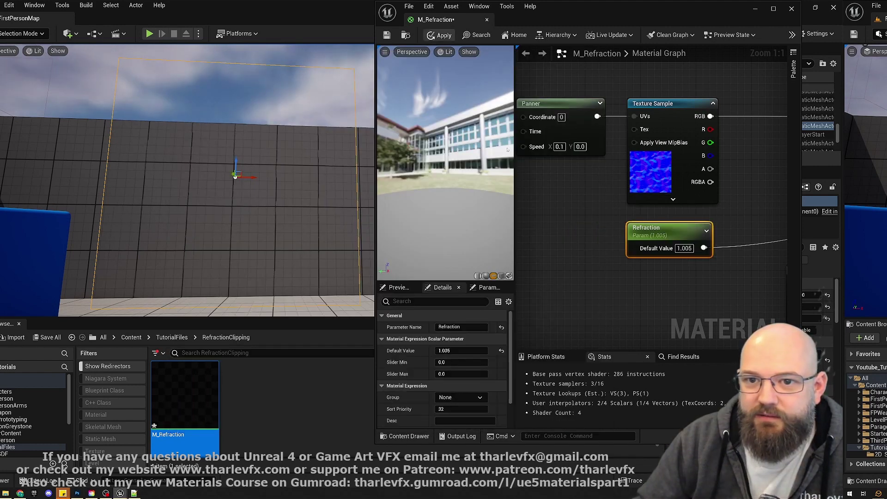
left_click(438, 35)
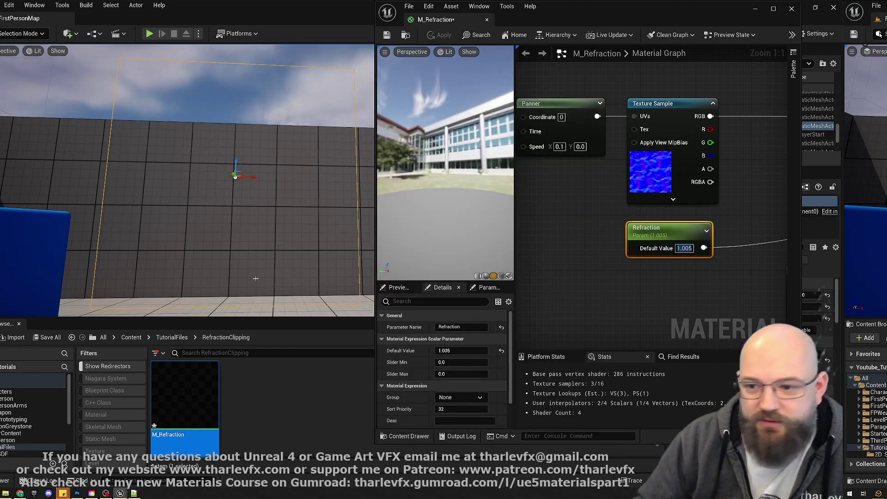
- In DistortionCommon.ush, paste an #if OVERRIDE_DISTORTION_CLIP block that clips at .00000001, with .00001 in the #else branch
left_click(605, 300)
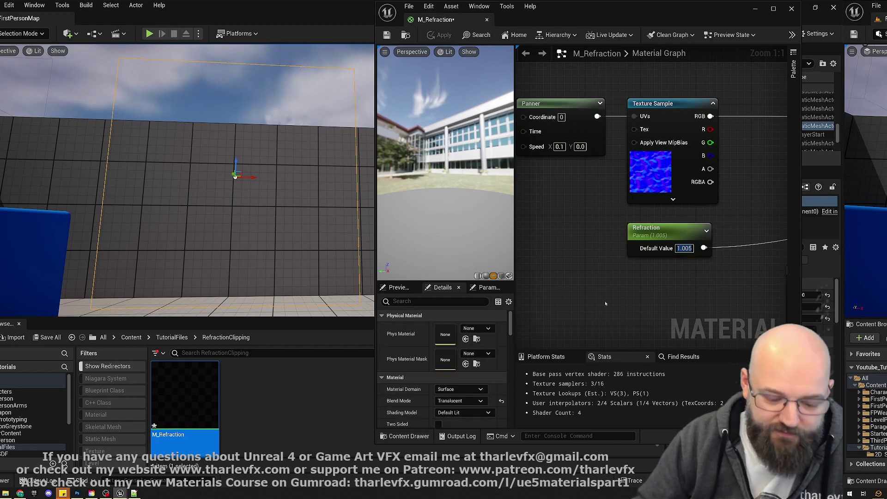
key("alt+Tab")
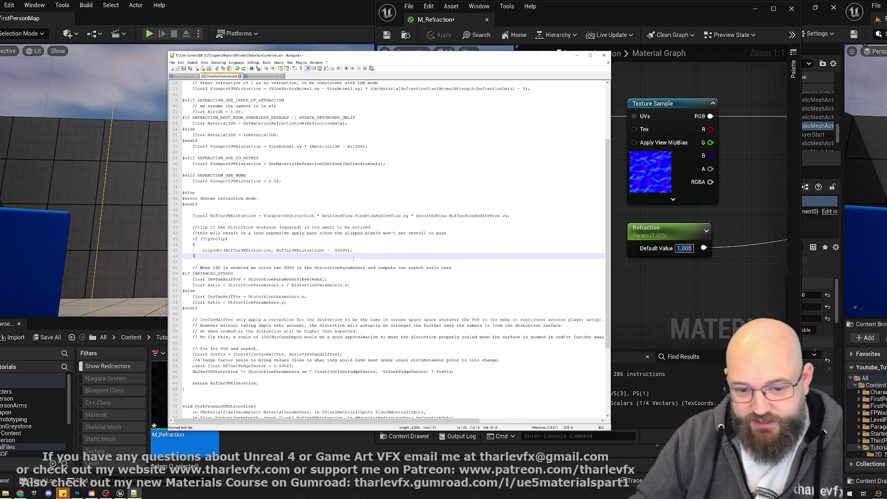
type("#if OVERRIDE_DISTORTION_CLIP clip(dot(BufferUVDistortion, BufferUVDistortion) - .00000001); #else clip(dot(BufferUVDistortion, BufferUVDistortion) - .00001); #endif")
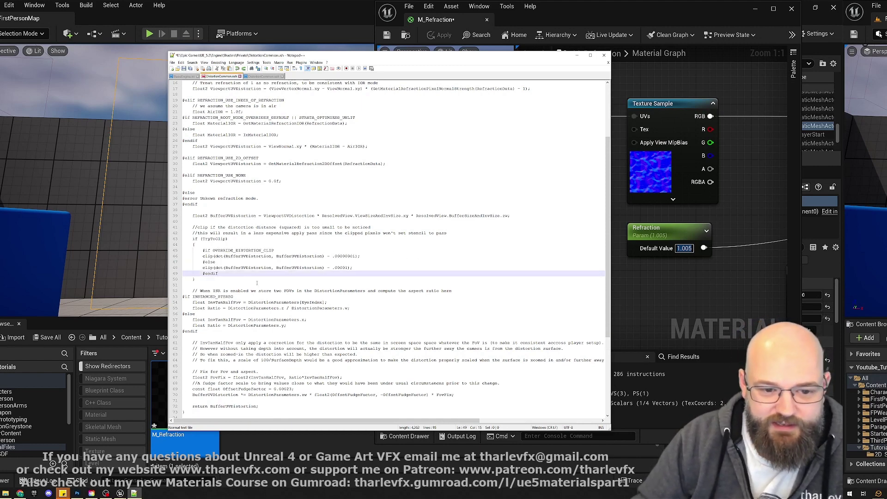
left_click(227, 283)
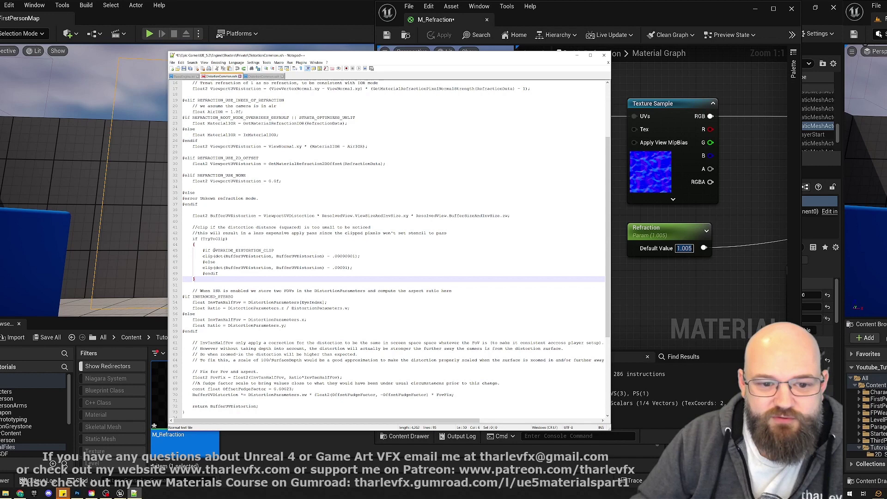
left_click_drag(213, 251, 275, 250)
left_click(276, 250)
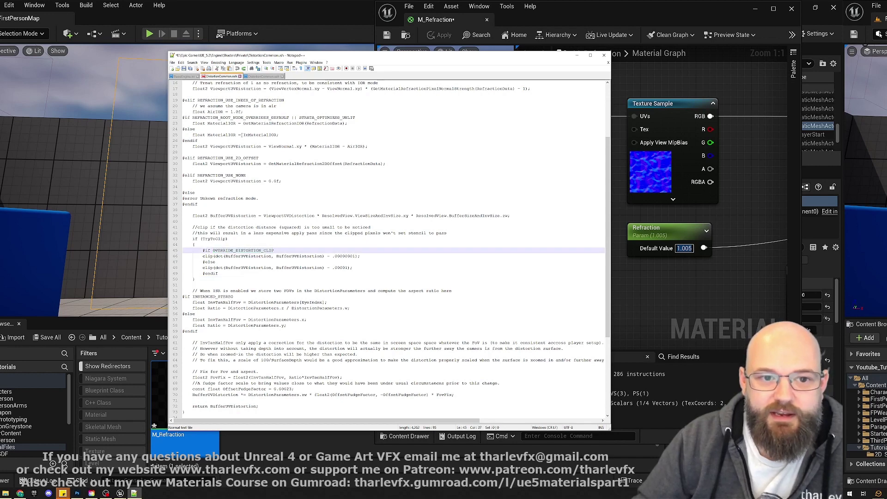
- Examine the additional define name and value of the EnableHighDefRefraction node in the M_Refraction material in Unreal Engine
left_click(713, 307)
right_click_drag(713, 307, 522, 256)
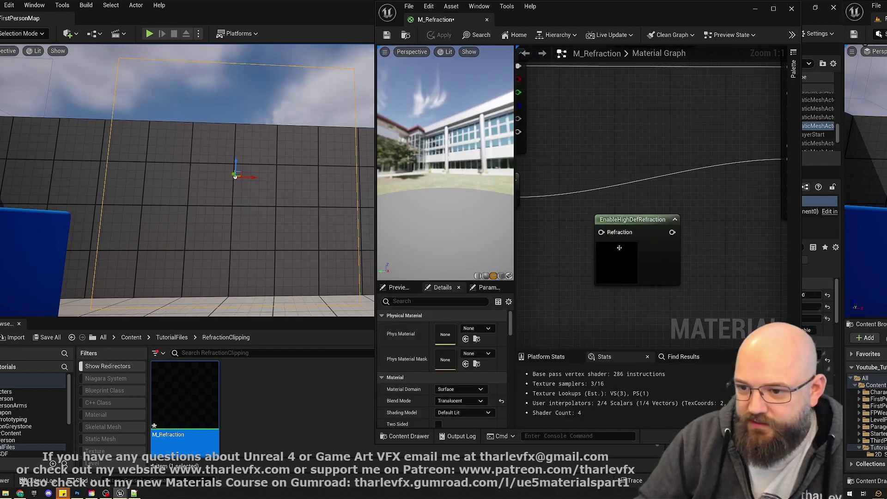
left_click(618, 248)
scroll(414, 353, "down", 5)
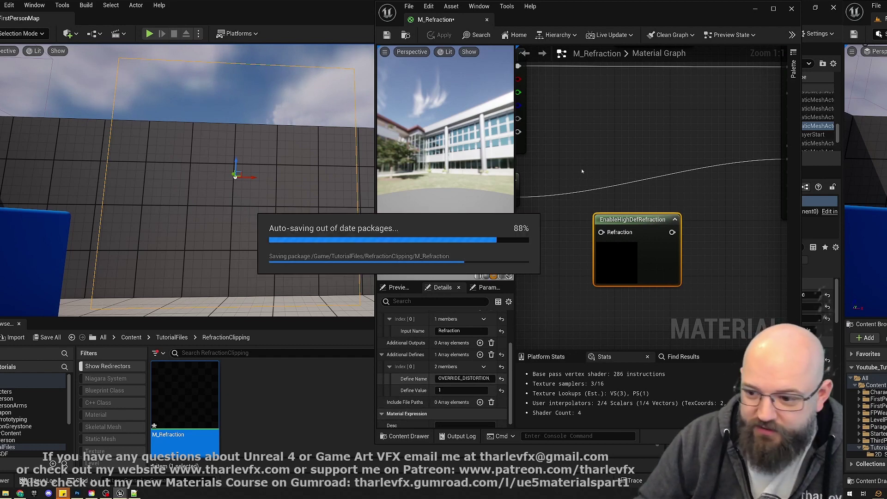
- Change the #else branch's clip threshold to .001 in DistortionCommon.ush, save the file, and review the TryToClip block
key("alt+Tab")
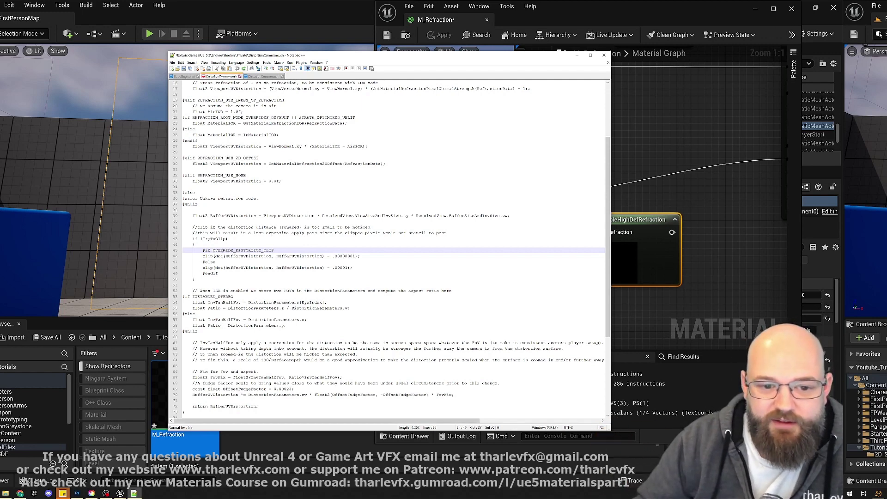
double_click(241, 250)
left_click(275, 249)
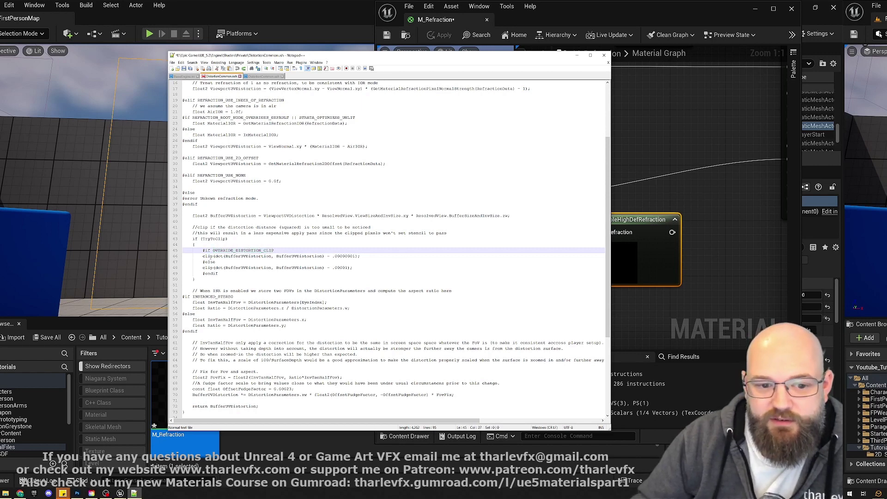
double_click(344, 256)
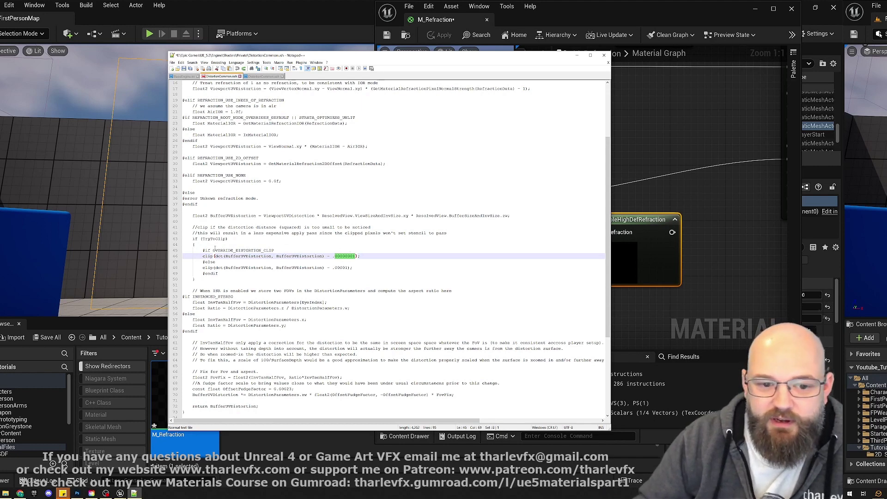
left_click(340, 267)
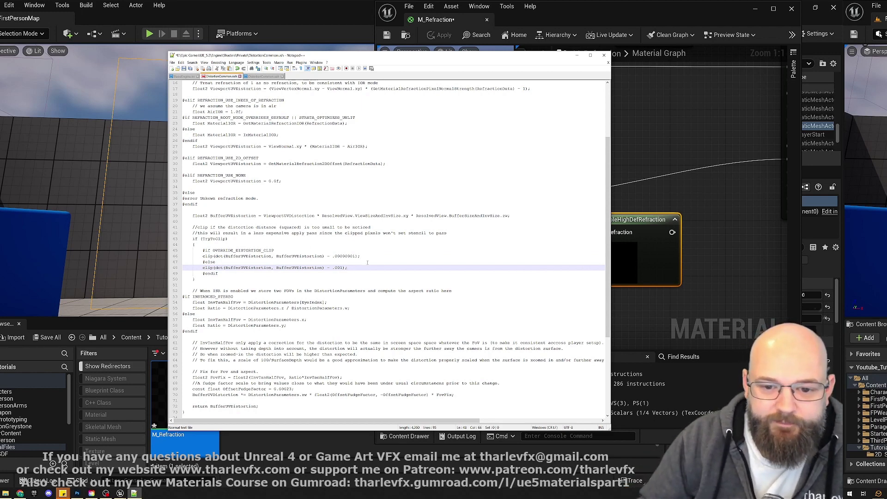
key("ctrl+s")
left_click_drag(204, 279, 183, 239)
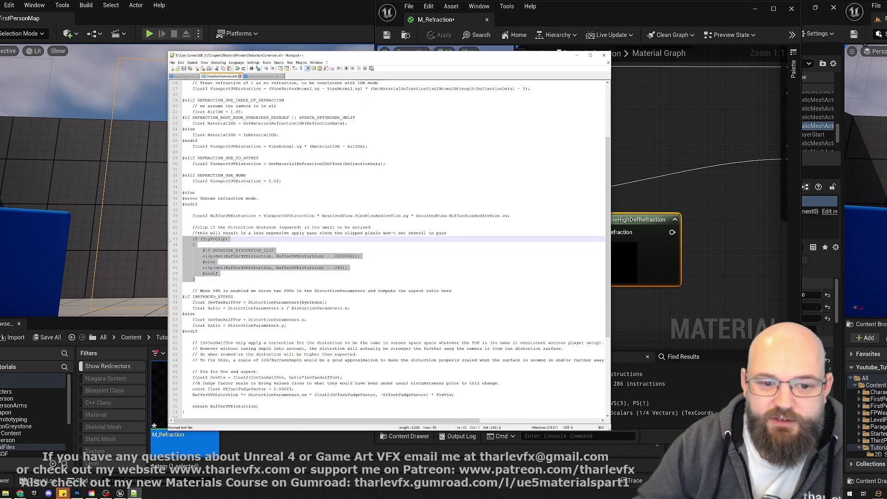
left_click(206, 279)
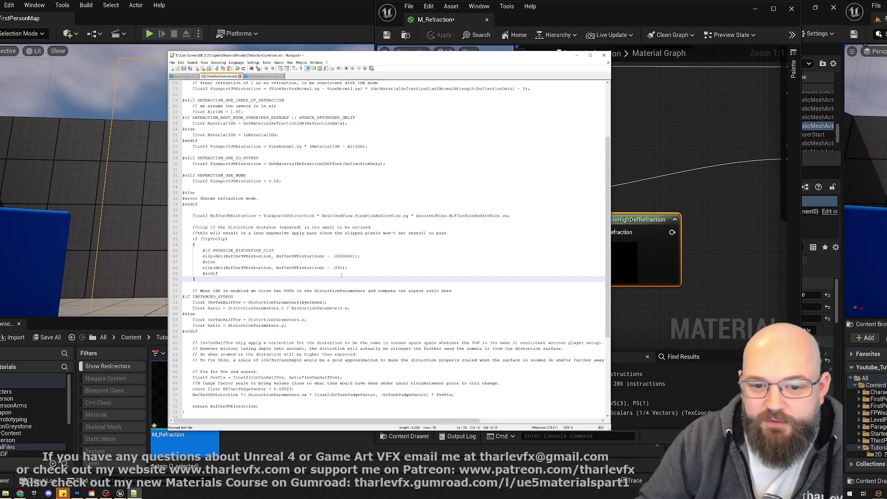
- Save M_Refraction in Unreal Engine, nudge the EnableHighDefRefraction node slightly, and apply the material so the shader recompiles
left_click(661, 154)
left_click(387, 35)
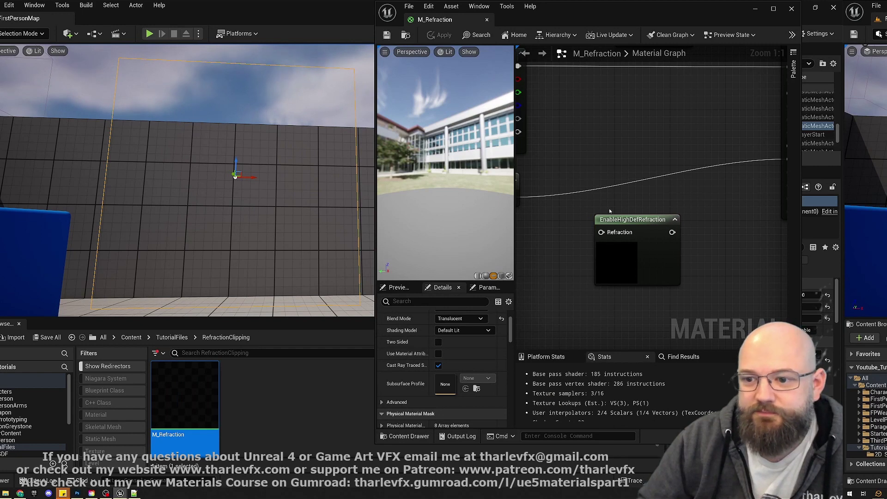
left_click_drag(617, 221, 611, 214)
left_click(439, 35)
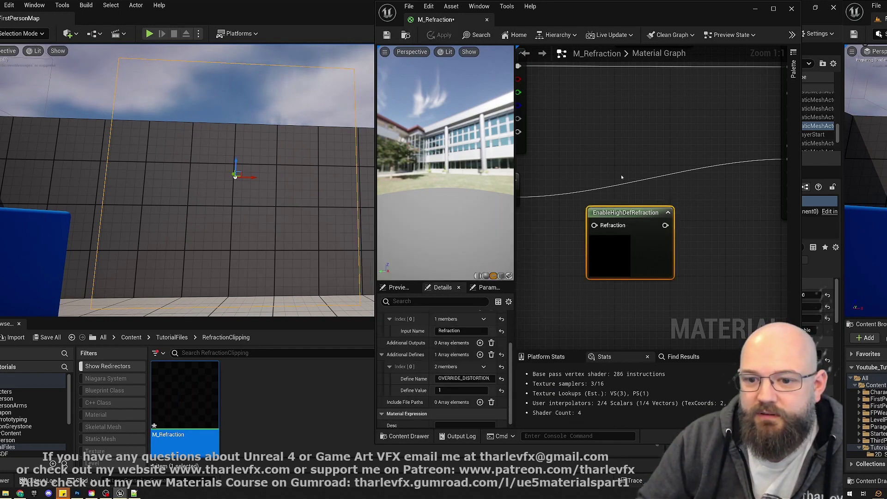
- Set the Refraction parameter's default value to 1.2, apply the material, and delete the EnableHighDefRefraction node
scroll(587, 143, "down", 2)
right_click_drag(587, 143, 647, 171)
left_click(692, 170)
left_click(566, 213)
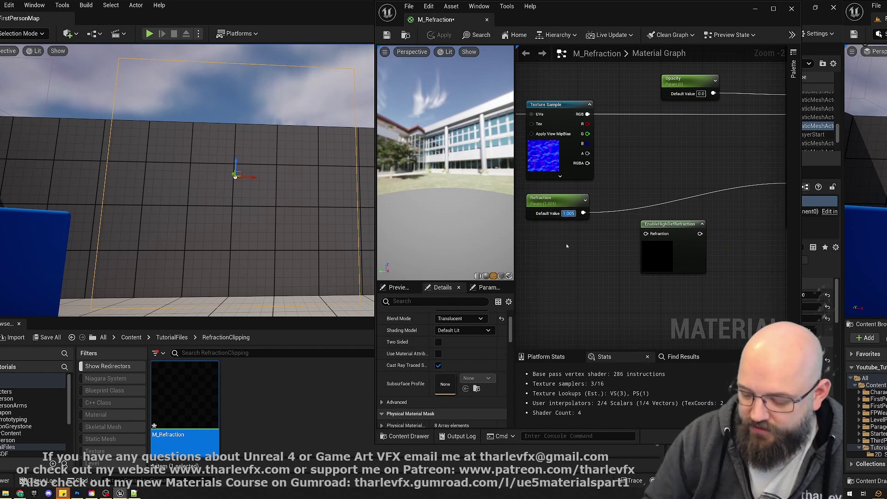
type("1.2")
key("Return")
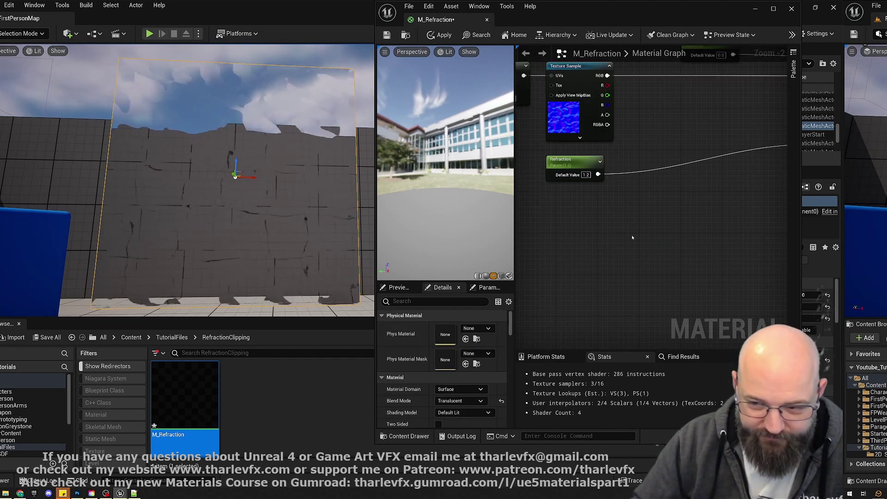
- Add a Custom node to the material graph below the Refraction parameter
right_click(646, 210)
type("custom")
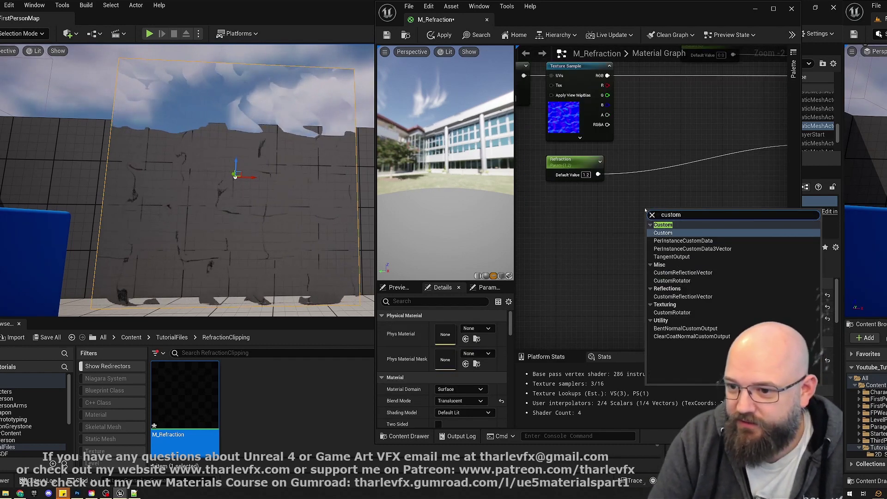
key("Return")
left_click_drag(661, 245, 655, 250)
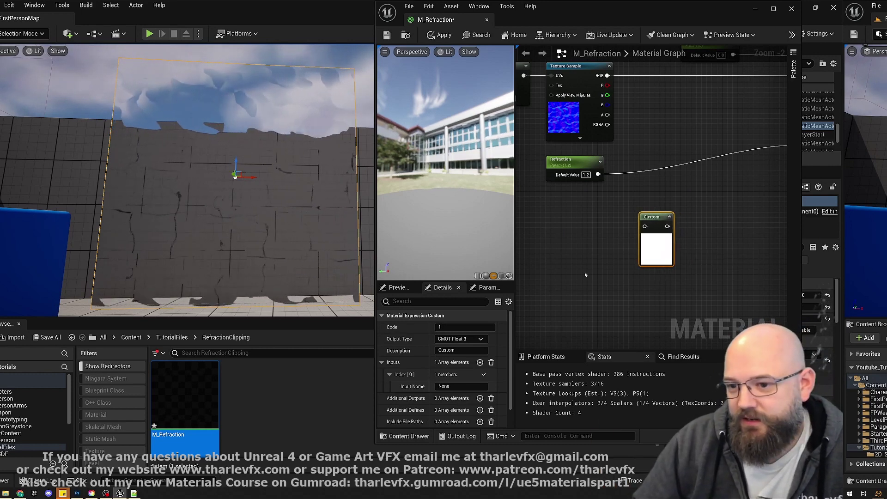
left_click(578, 107)
right_click_drag(687, 125, 651, 134)
scroll(652, 134, "down", 1)
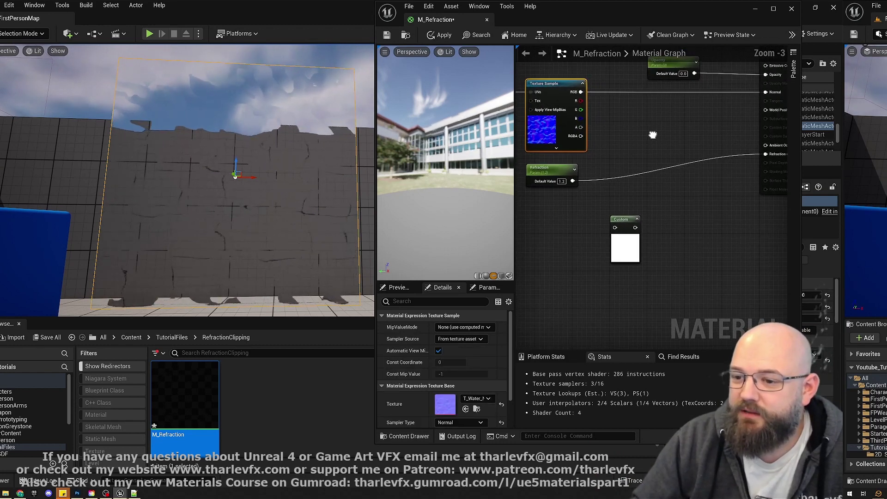
left_click_drag(670, 201, 594, 258)
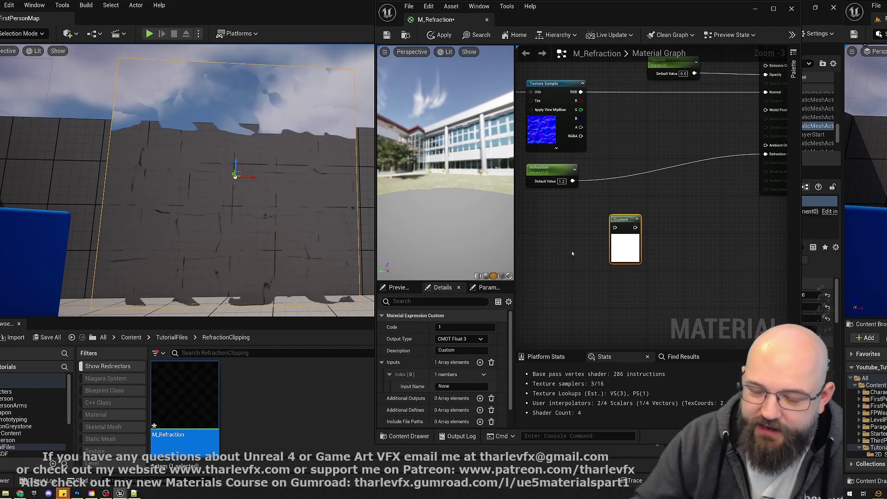
left_click(581, 229)
scroll(642, 162, "down", 1)
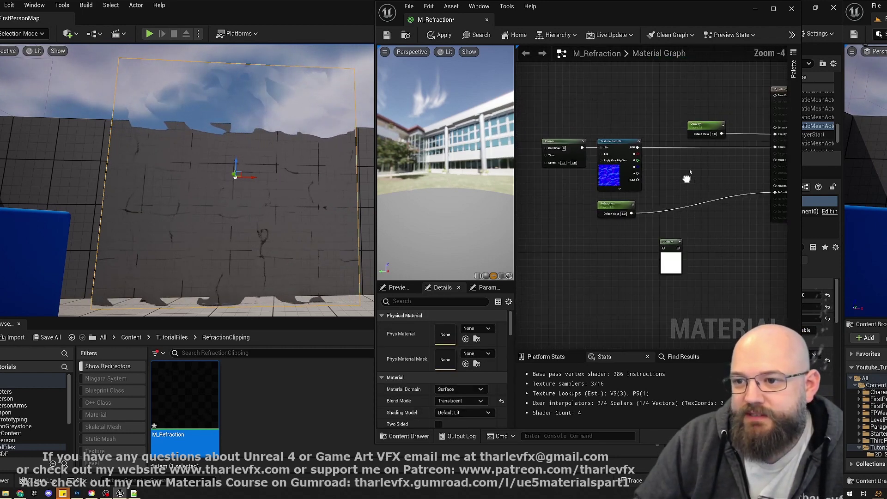
left_click_drag(719, 108, 559, 208)
left_click(705, 161)
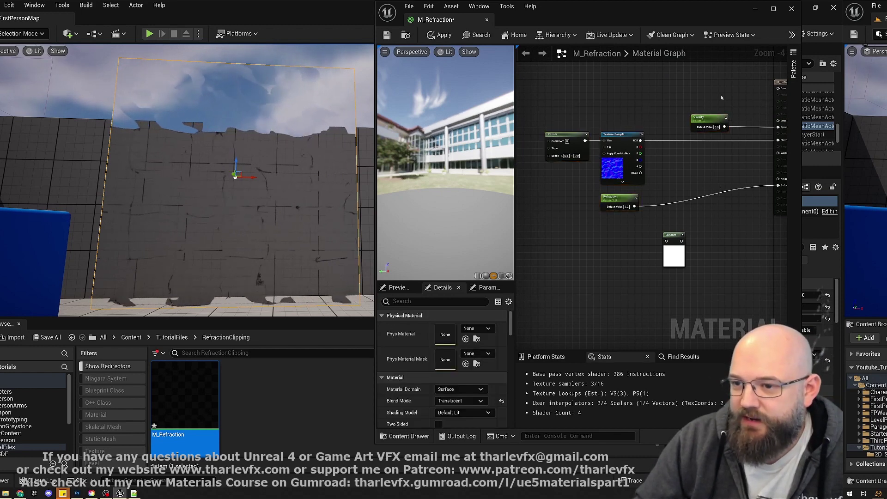
left_click_drag(721, 96, 559, 213)
left_click(624, 247)
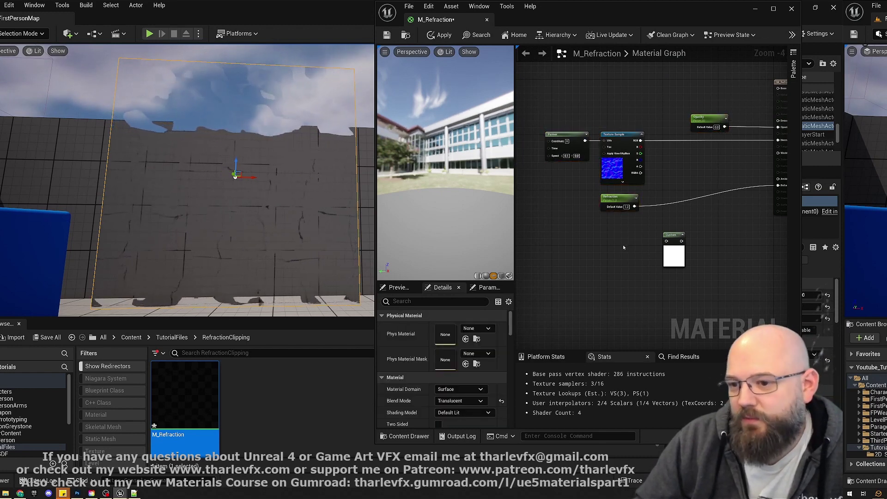
- Name the Custom node's existing input Refraction
right_click_drag(660, 251, 615, 215)
scroll(650, 244, "up", 1)
left_click(639, 238)
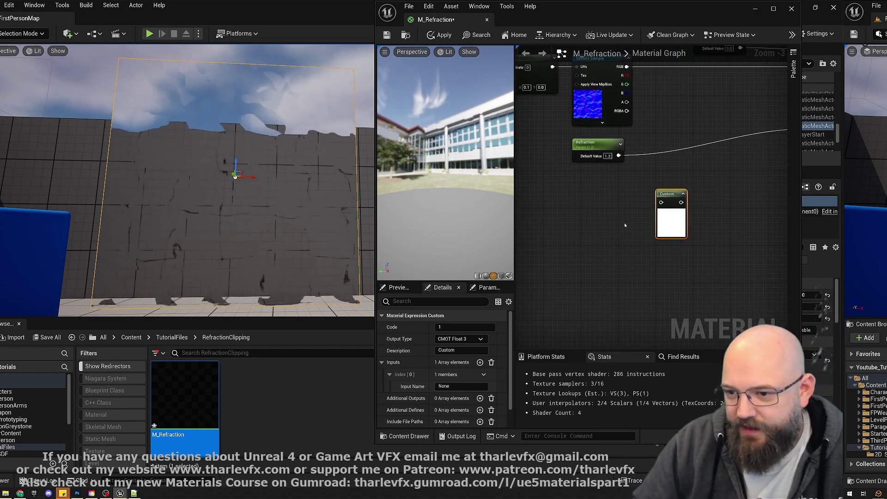
scroll(622, 225, "up", 1)
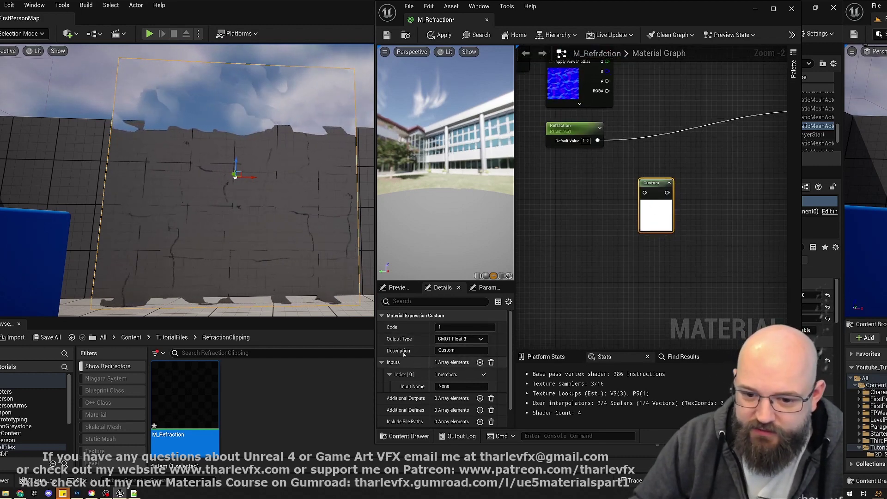
left_click(457, 386)
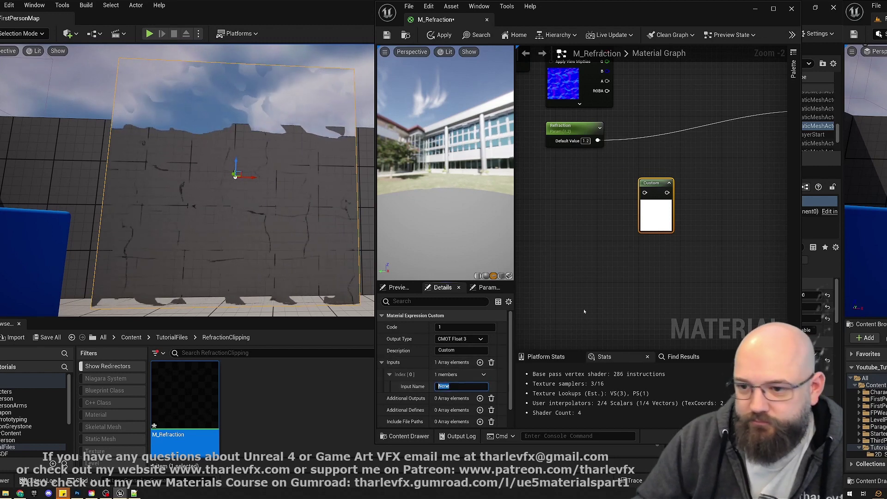
type("Ref")
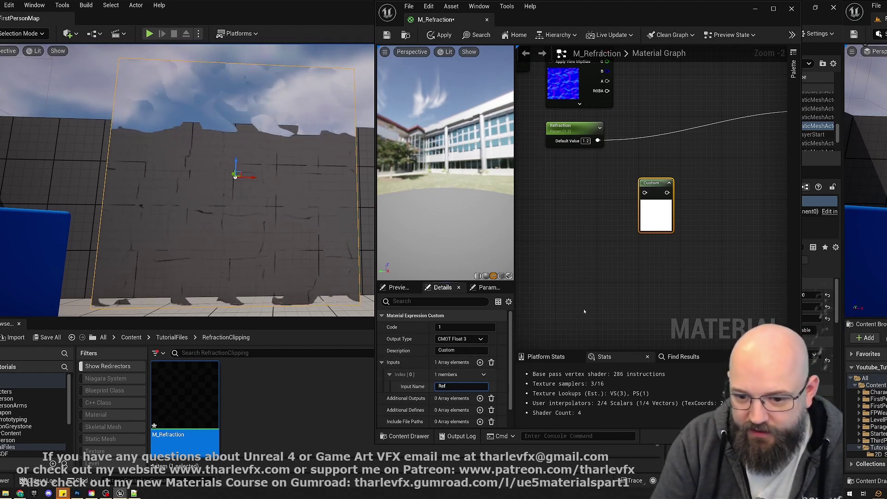
type("raction")
key("Return")
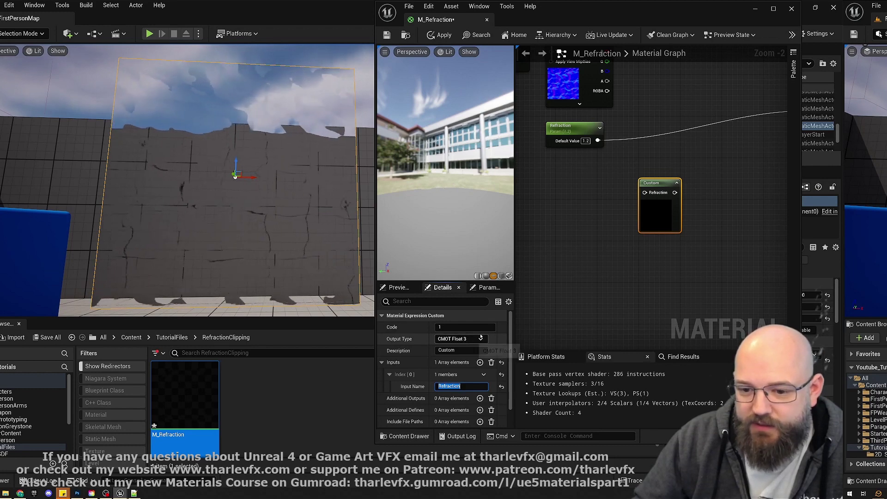
- Set the Custom node's output type to CMOT Float 1
left_click(459, 338)
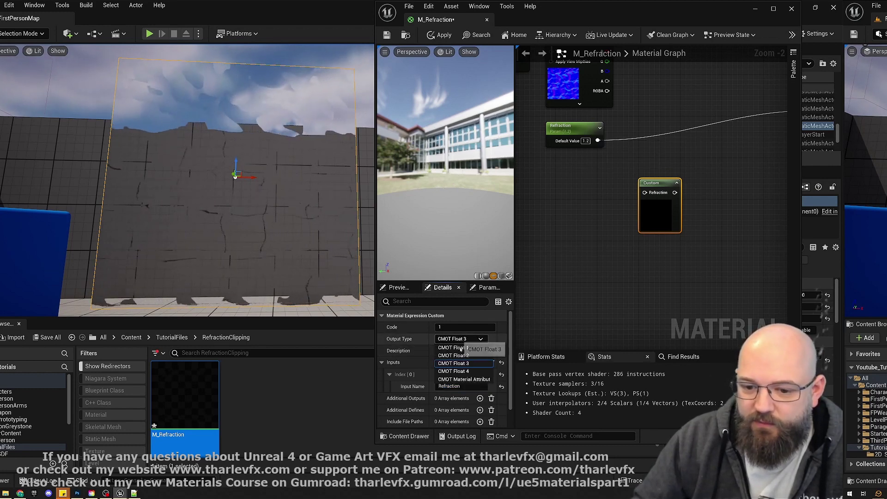
left_click(461, 349)
left_click(551, 324)
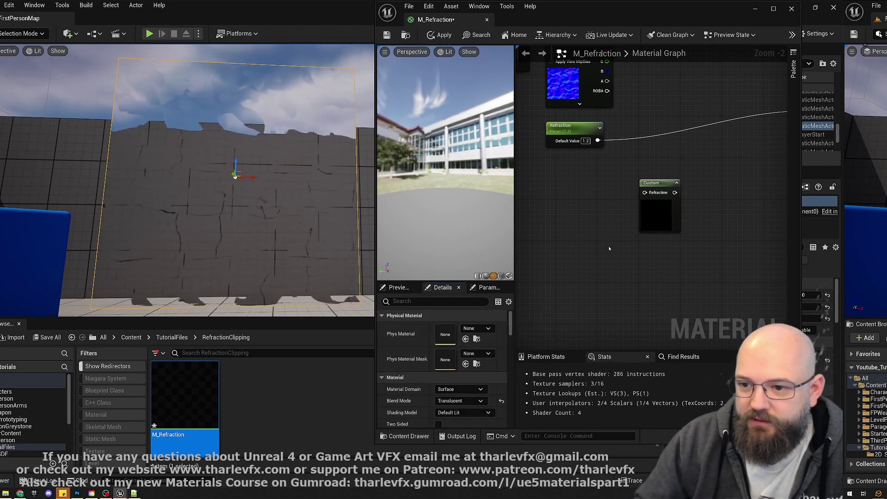
- Enter "return Refraction;" as the Custom node's code and keep the node selected for further editing
left_click(655, 219)
left_click(465, 326)
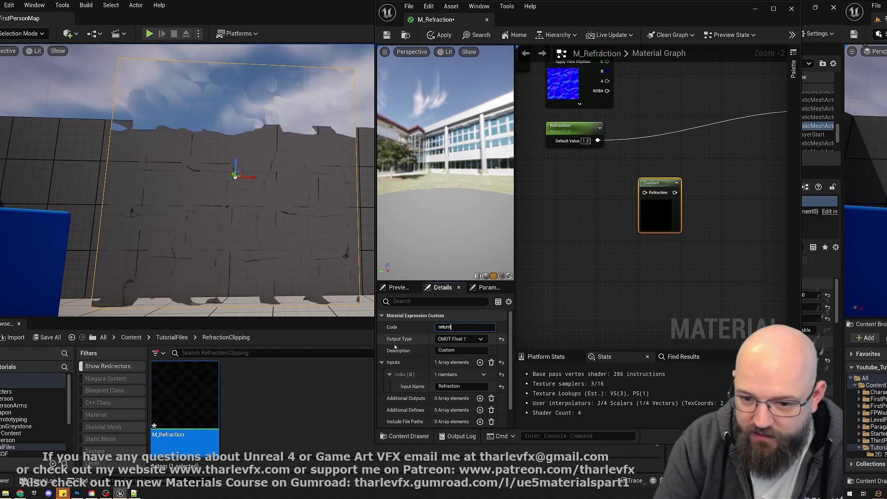
type("return Refrac")
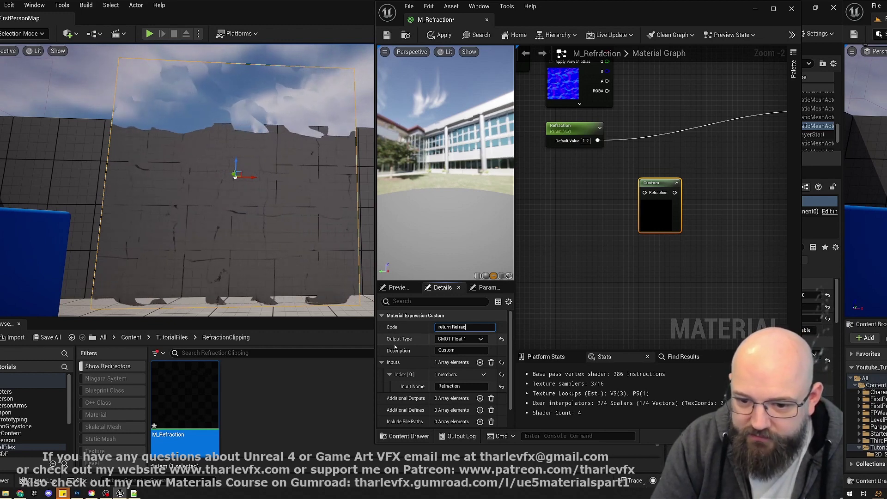
type("tion;")
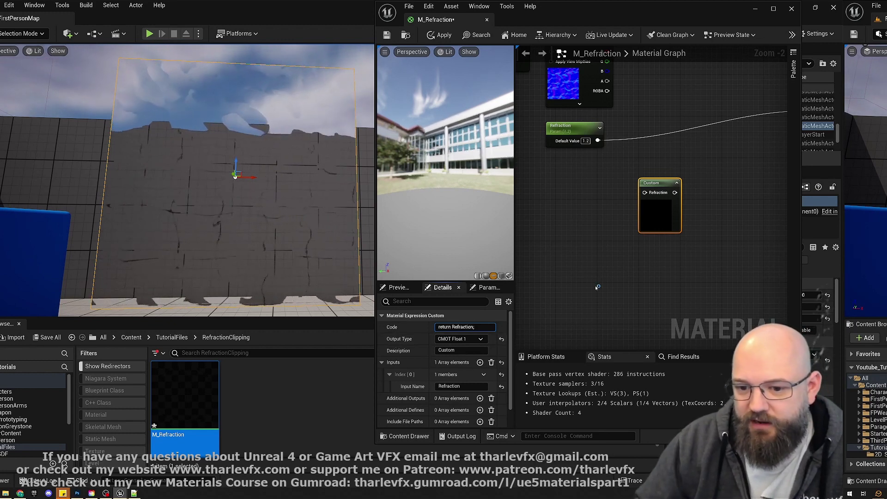
left_click(596, 287)
left_click(653, 223)
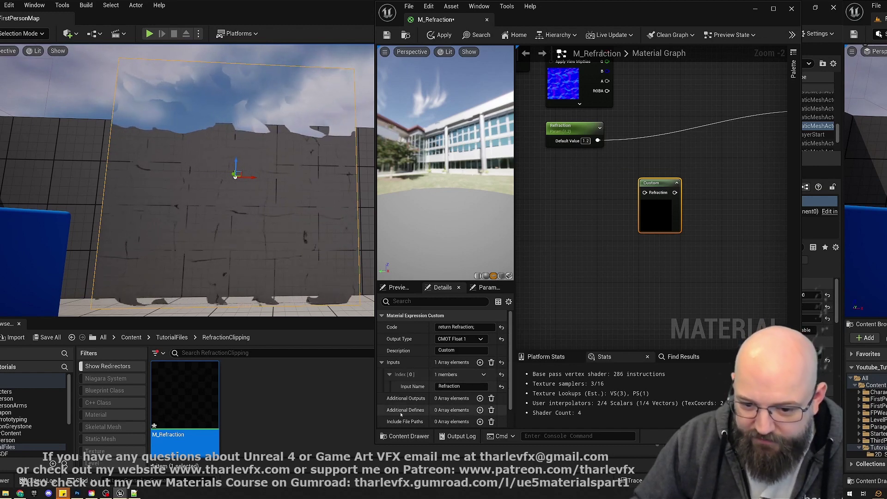
- Add an additional define to the Custom node named OVERRIDE_DISTORTION_CLIP, copied from the shader file, with value 1
left_click(480, 410)
scroll(401, 402, "down", 2)
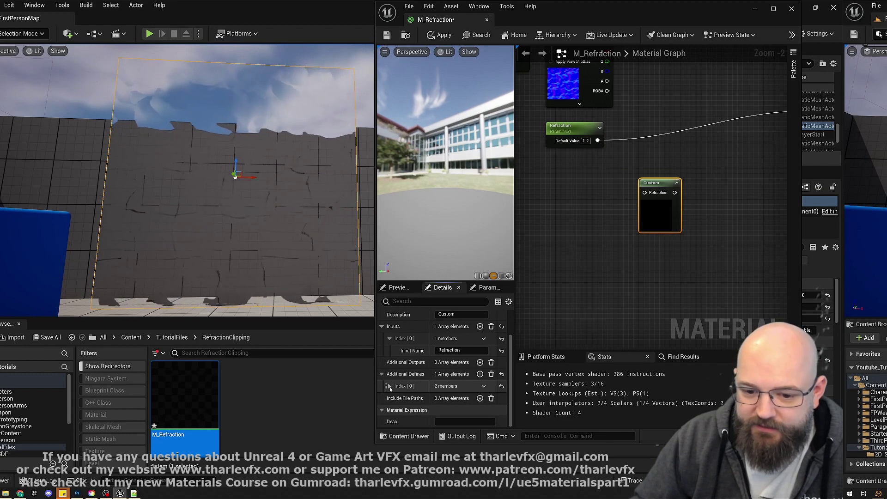
left_click(389, 363)
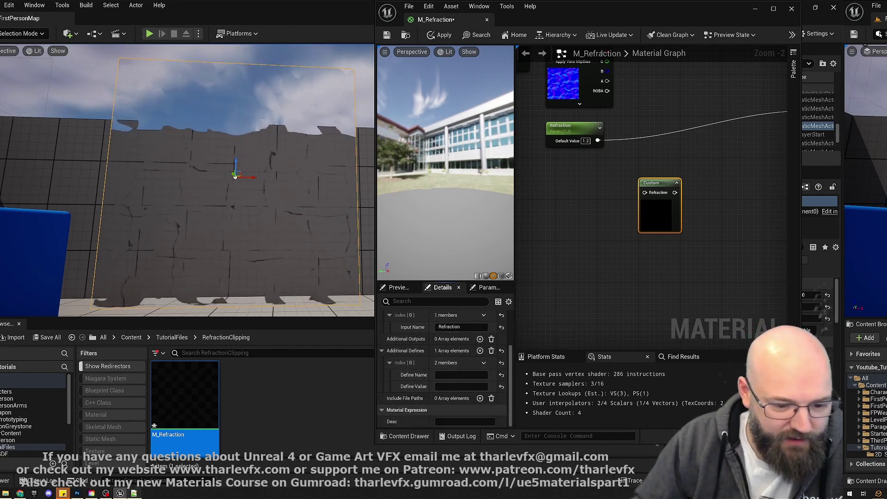
left_click(134, 493)
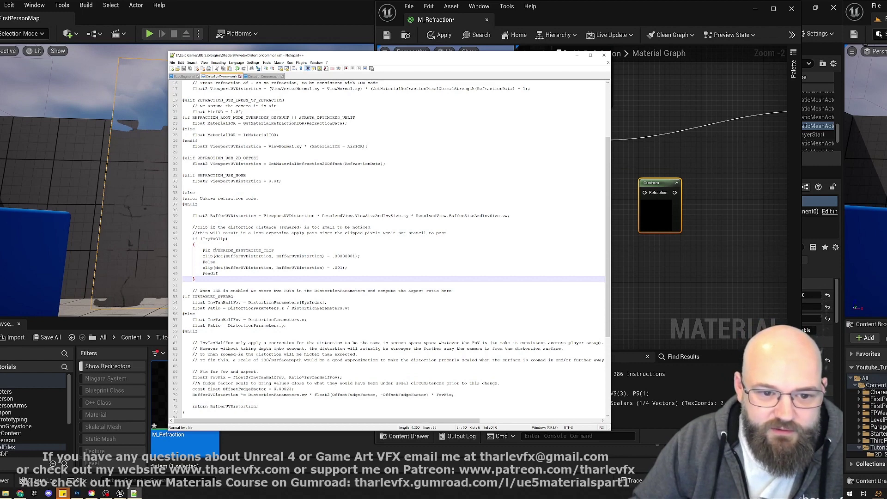
mouse_move(213, 249)
left_mouse_down()
mouse_move(273, 250)
mouse_move(214, 253)
left_mouse_up()
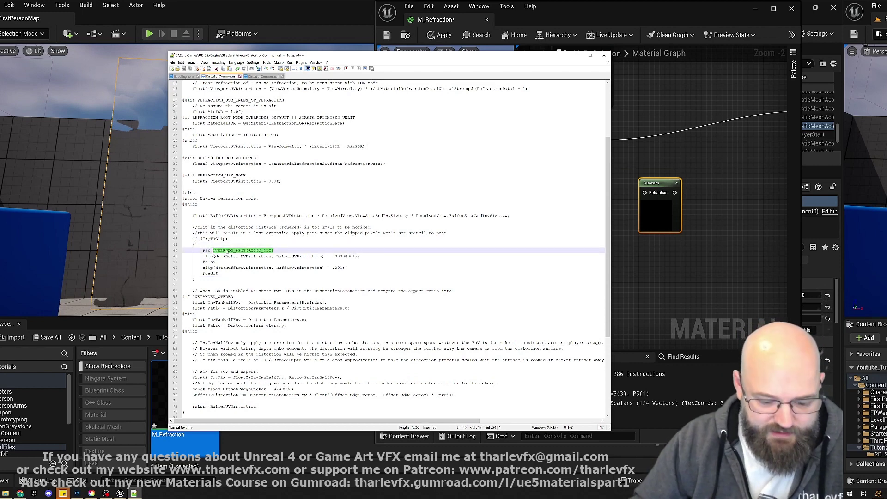
left_click(658, 265)
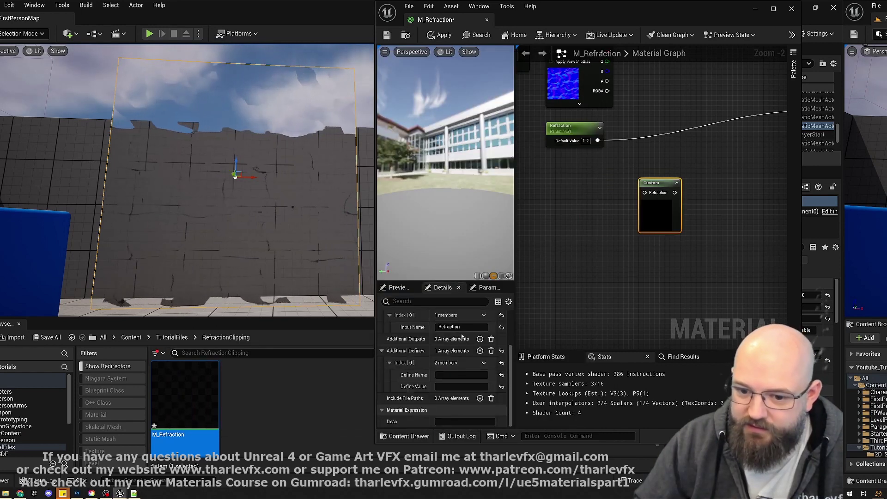
left_click(466, 375)
type("OVERRIDE_DISTORTION_CLIP")
key("Tab")
type("1")
key("Tab")
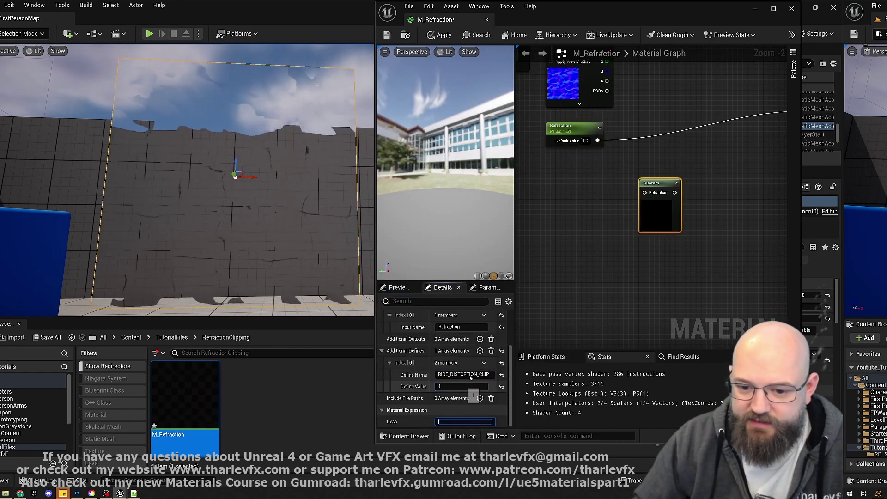
- Wire the Custom node between the Refraction parameter and the material's refraction input, and apply the material
left_click(615, 265)
right_click_drag(616, 112, 558, 167)
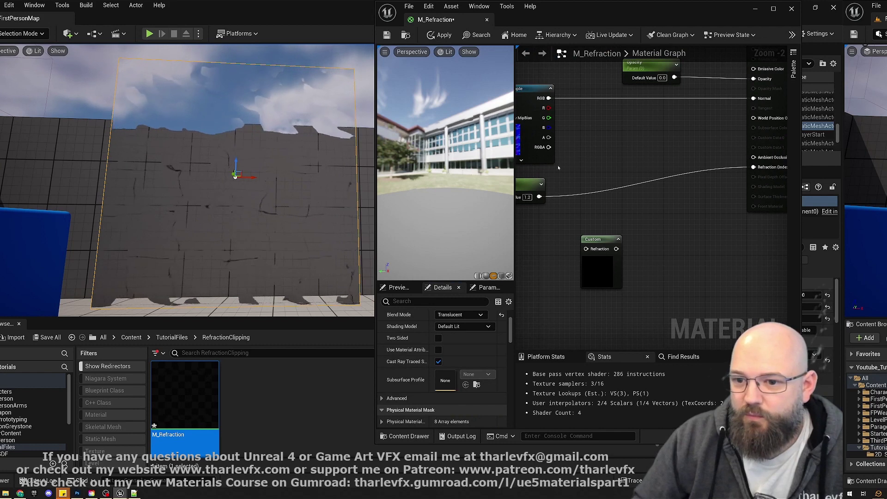
left_click_drag(600, 261, 642, 240)
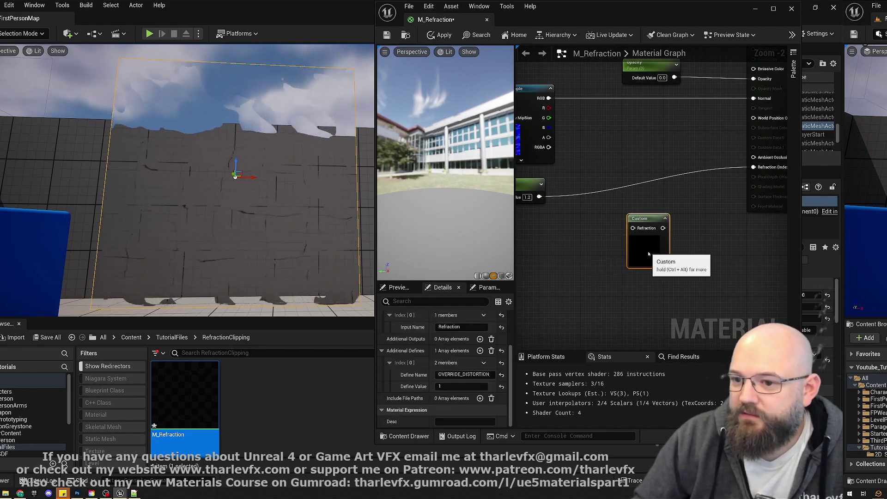
left_click(581, 252)
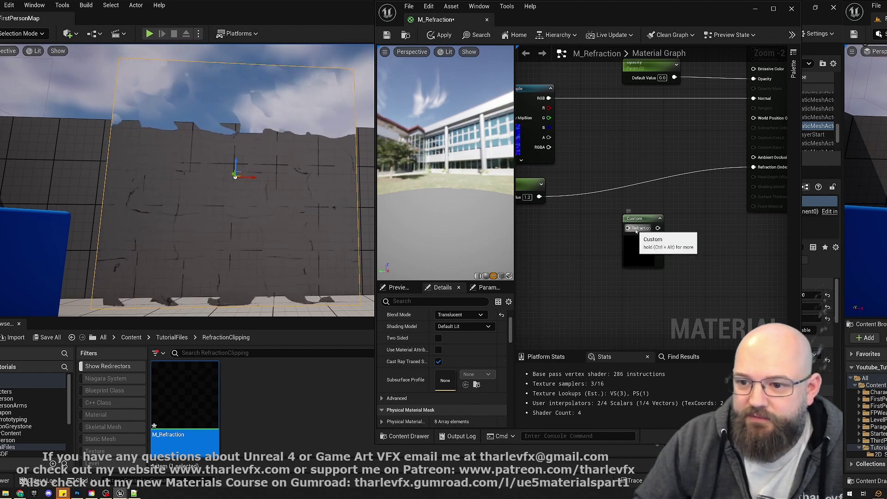
left_click_drag(636, 228, 539, 196)
left_click_drag(753, 166, 657, 228)
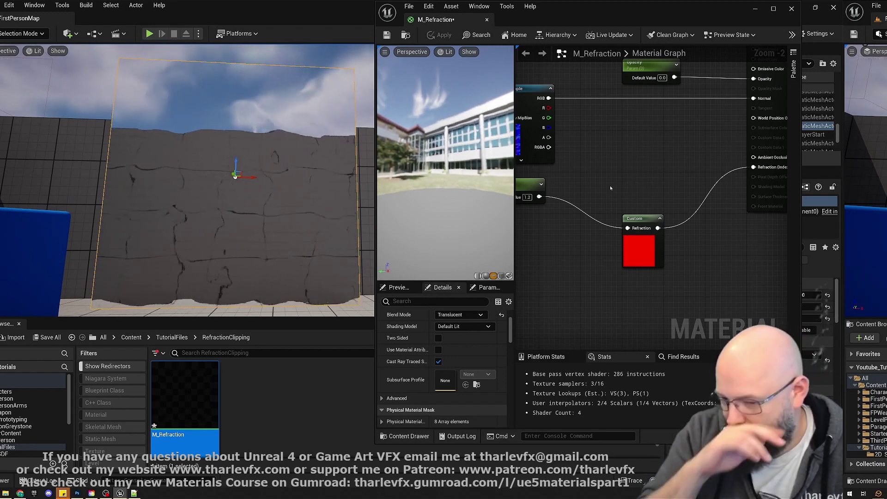
- Switch to Notepad++ and undo the last change to the #else branch's clip threshold in DistortionCommon.ush
key("alt+Tab")
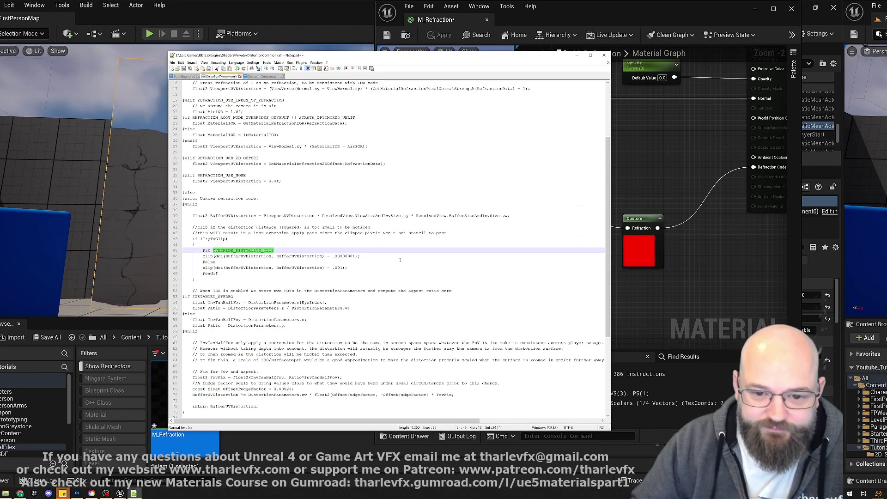
left_click(344, 271)
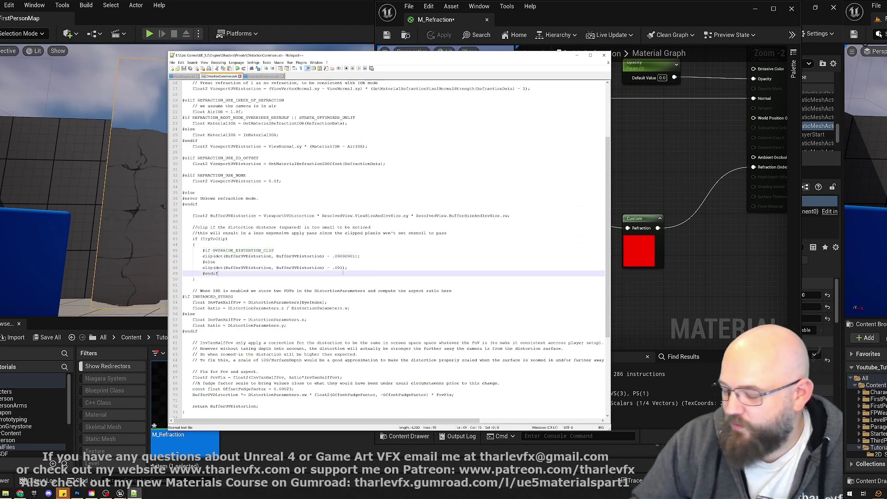
key("ctrl+z")
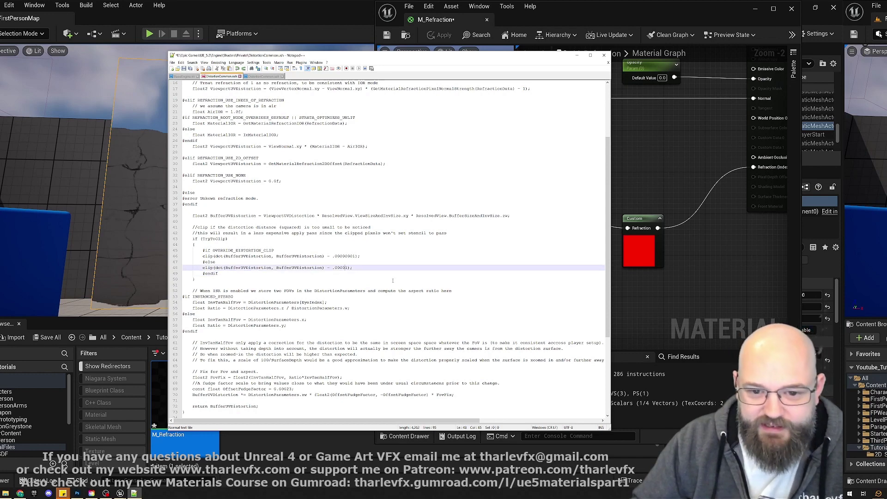
left_click(337, 256)
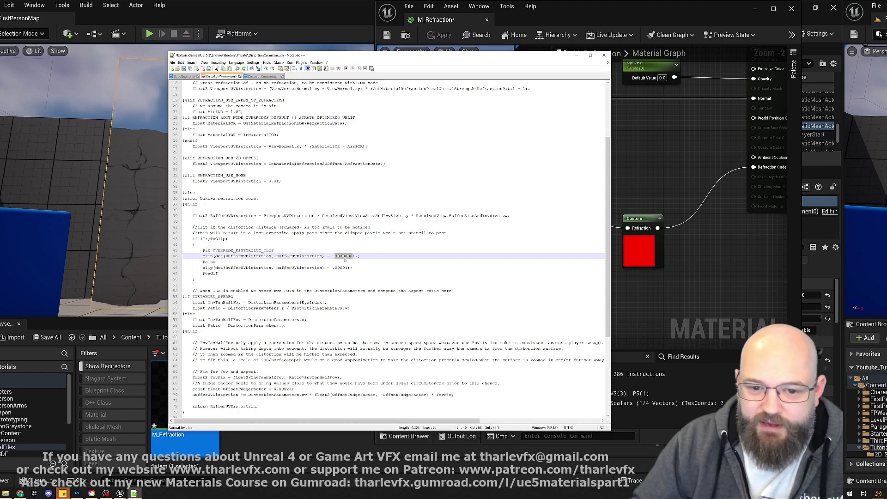
left_click(373, 259)
left_click_drag(363, 256, 322, 256)
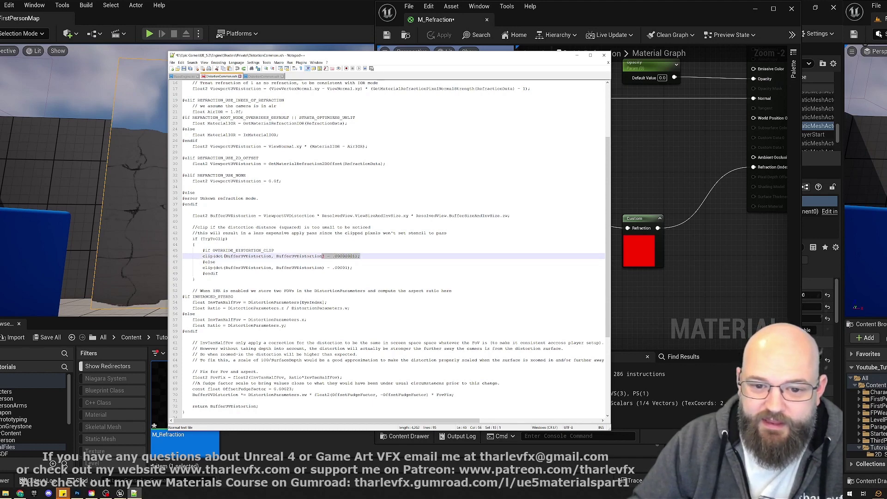
left_click(350, 256)
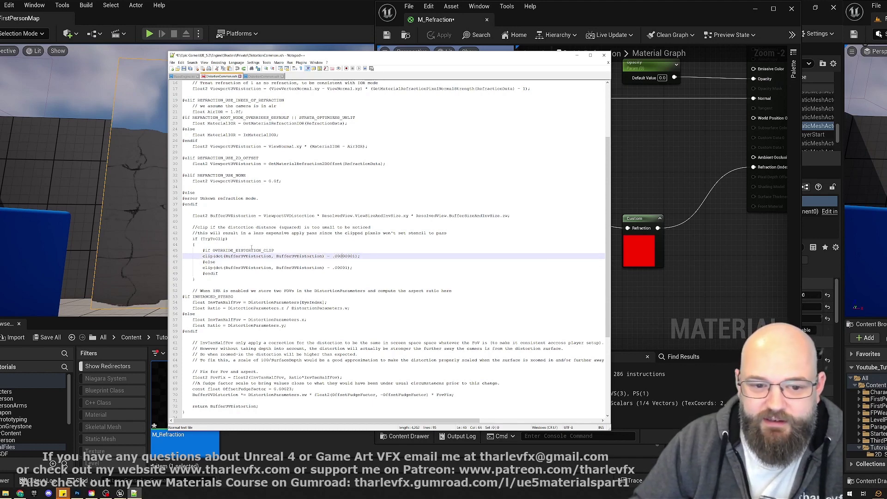
- Return to the M_Refraction material graph and set the Refraction parameter's default value to 1.01
left_click(633, 194)
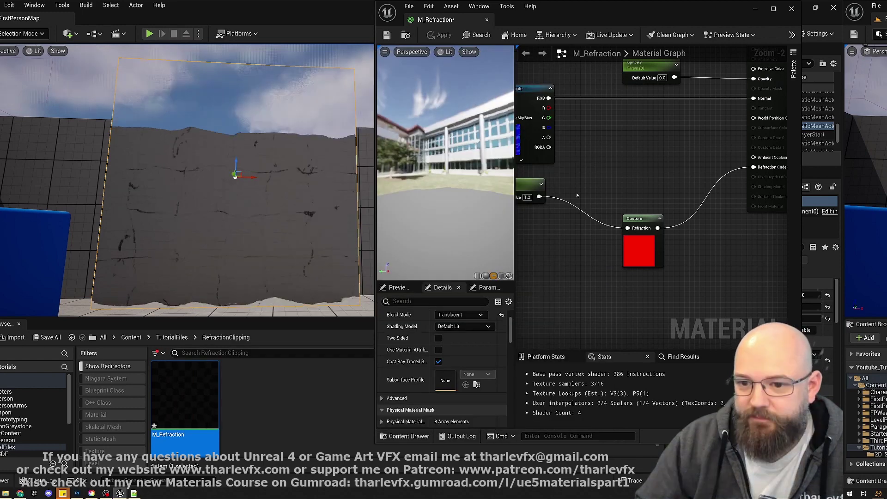
left_click(527, 198)
type("1.01")
key("Return")
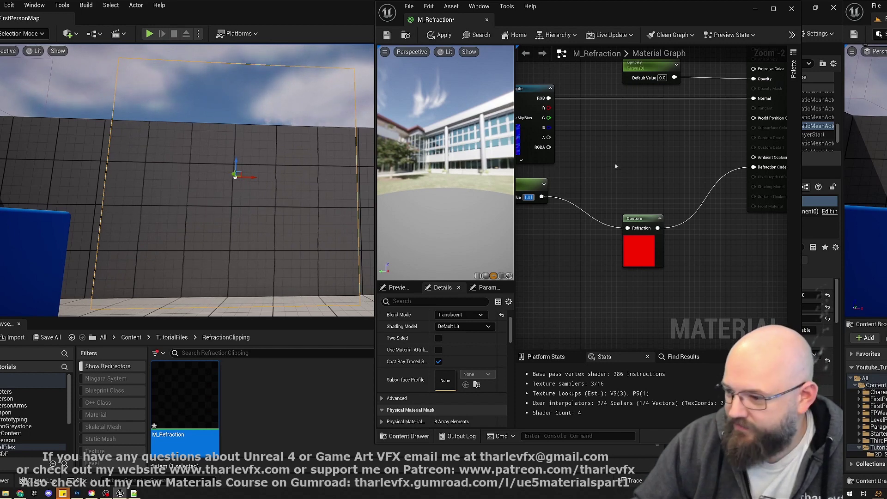
- Connect the Refraction parameter directly to the material's refraction input, bypassing the Custom node, and apply the material
left_click_drag(762, 168, 543, 197)
left_click(436, 35)
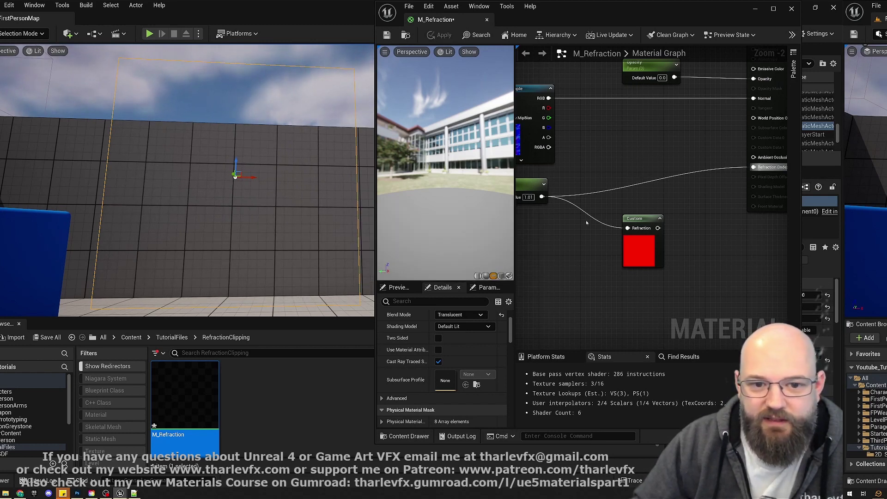
- Reconnect the Custom node's output to the material's refraction input and apply the material
left_click_drag(754, 167, 657, 228)
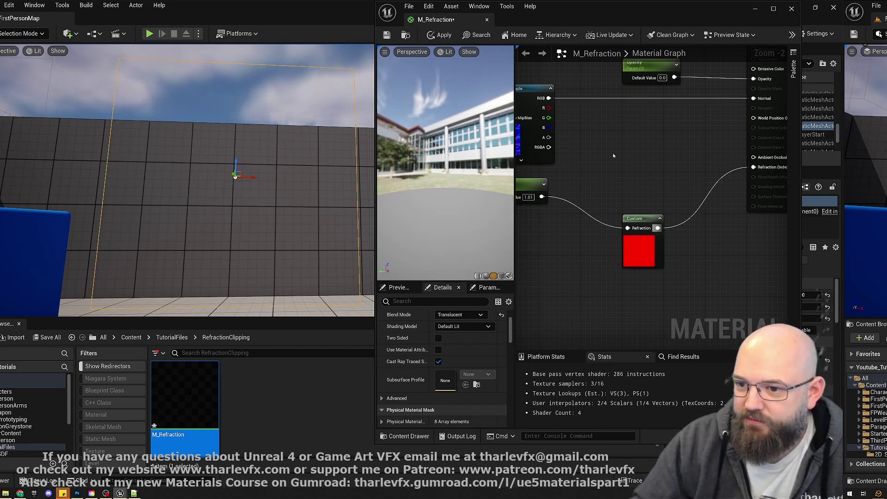
right_click_drag(604, 188, 611, 188)
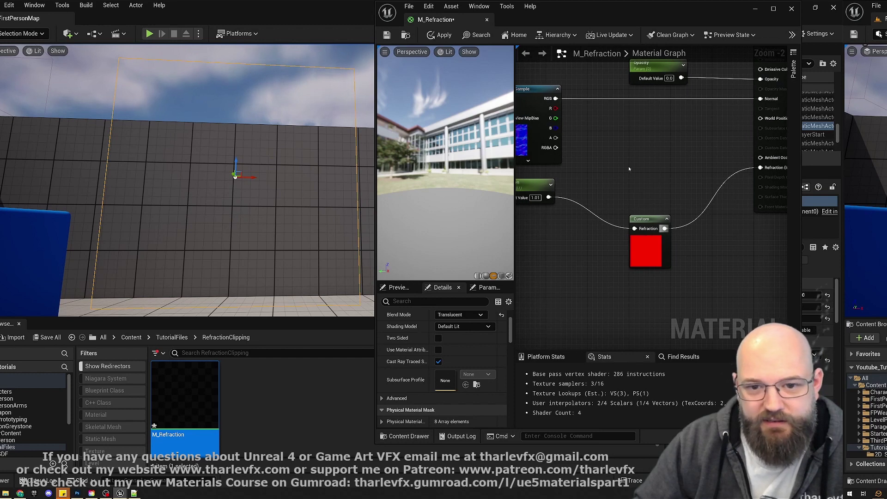
left_click(438, 35)
- Switch to Notepad++, save DistortionCommon.ush and minimize the editor window
key("alt+Tab")
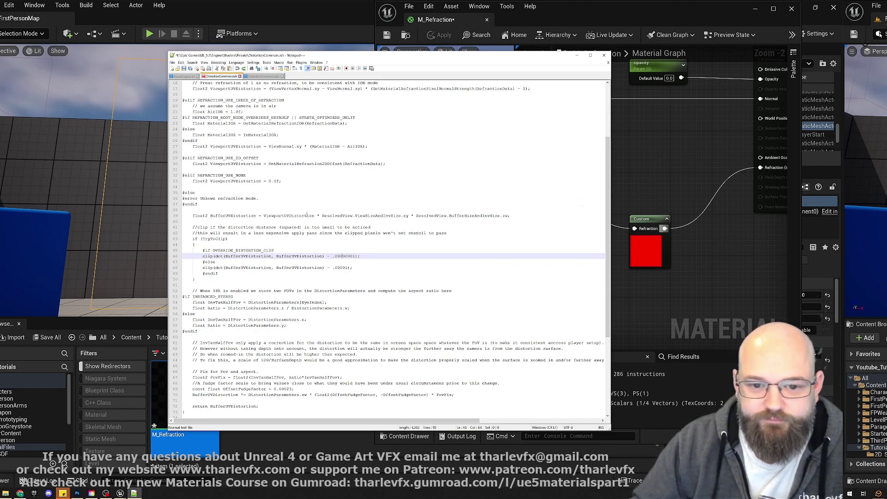
key("ctrl+s")
left_click(577, 55)
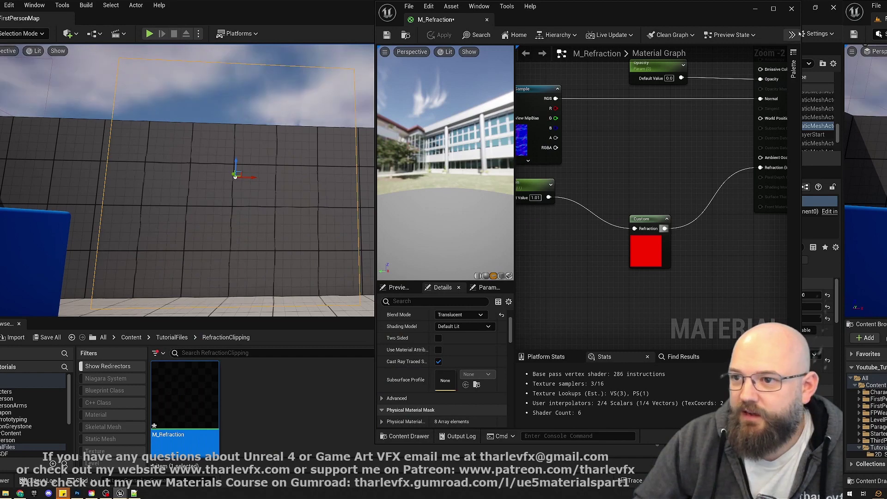
- Copy the Custom node and create a material function named MF_HighQ_Refraction in the RefractionClipping folder
left_click(646, 221)
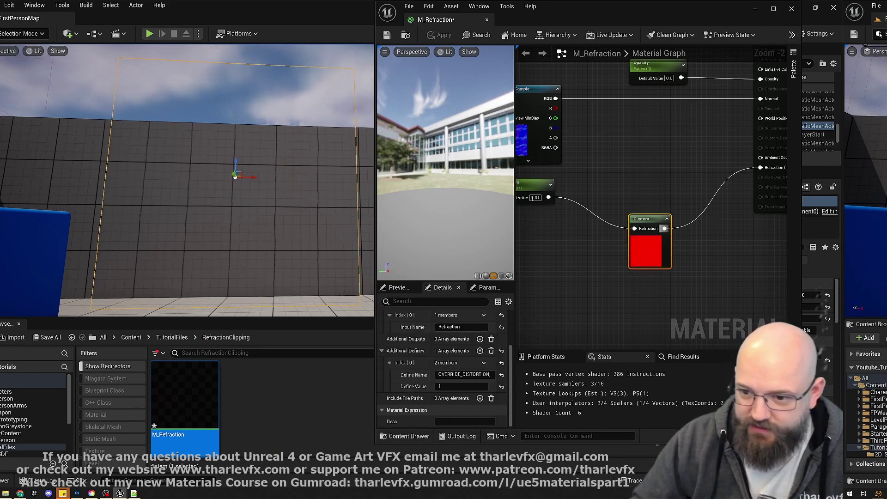
left_click(228, 398)
right_click(283, 400)
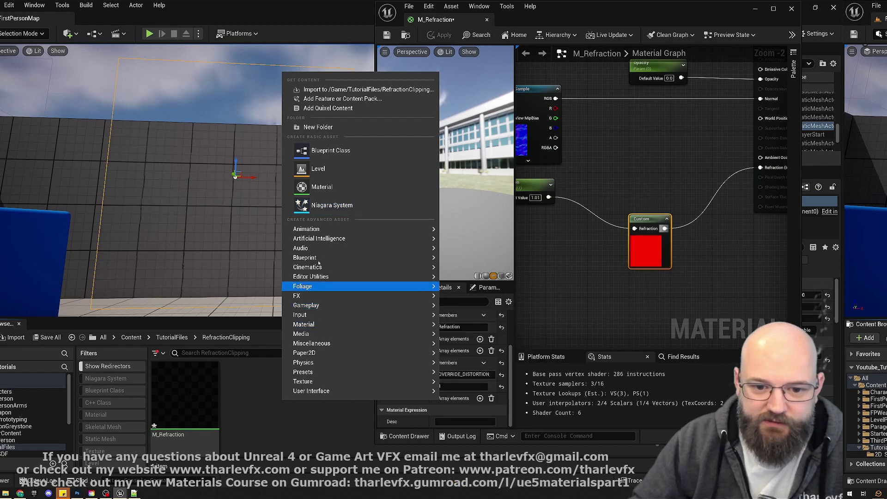
mouse_move(305, 324)
left_click(485, 326)
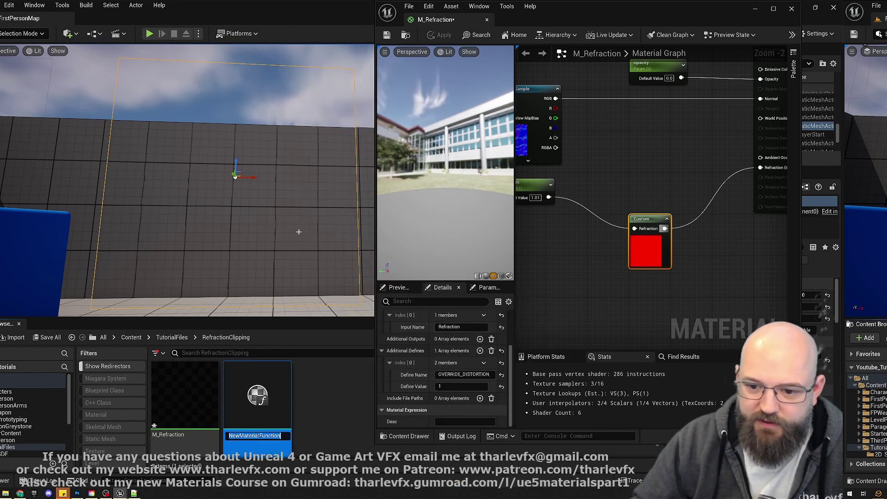
type("MF_Hi")
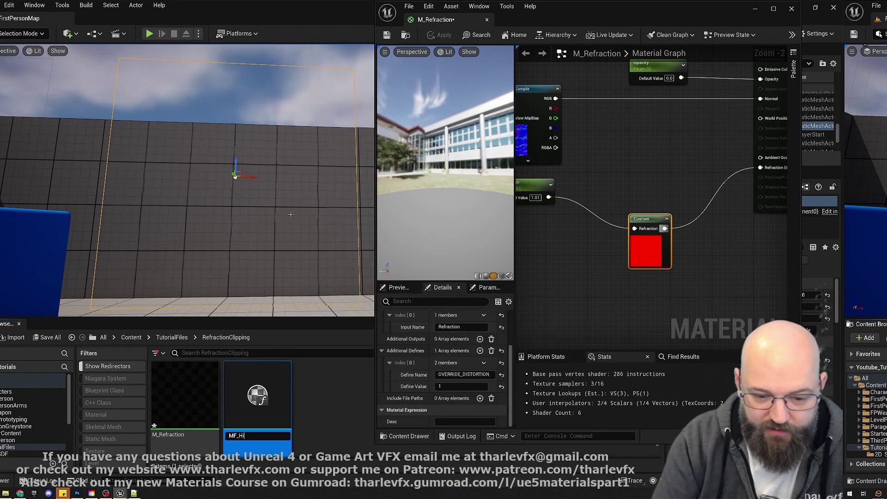
type("ghR")
key("BackSpace")
type("Q")
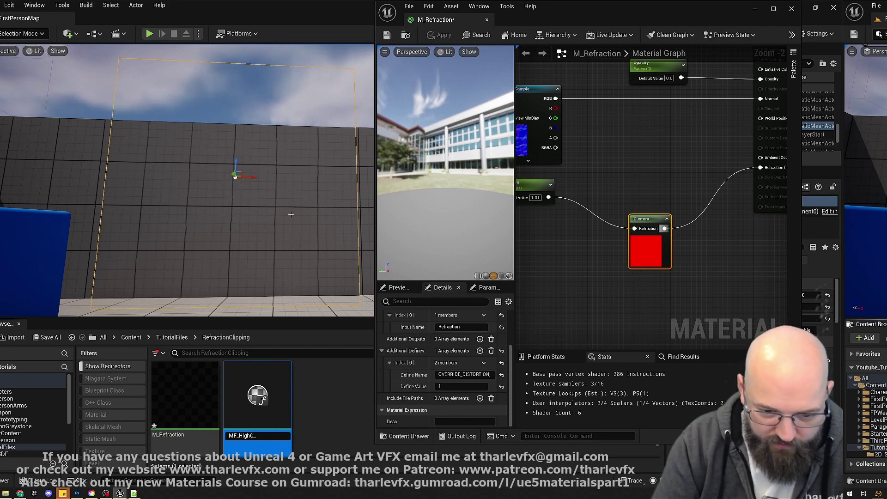
type("_Refraction")
key("Return")
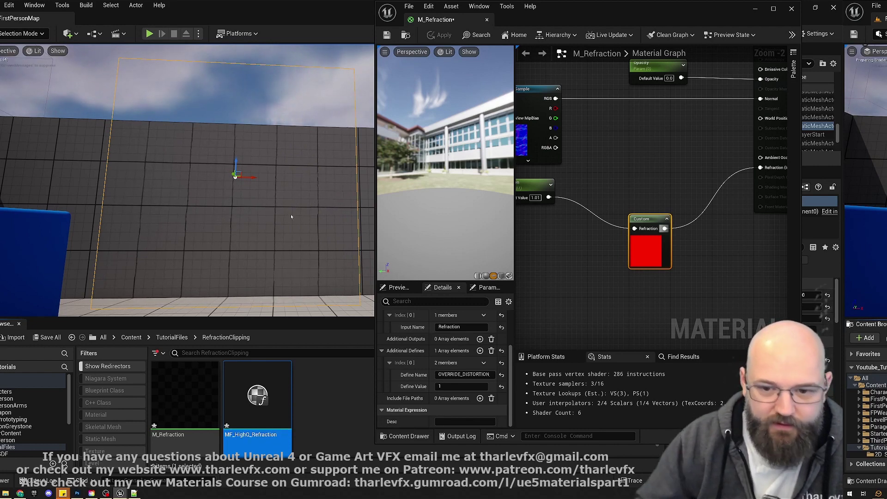
- Paste the Custom node into the MF_HighQ_Refraction graph and connect its output to Output Result
left_click(558, 245)
right_click_drag(559, 246, 636, 230)
key("ctrl+v")
left_click_drag(647, 262, 583, 216)
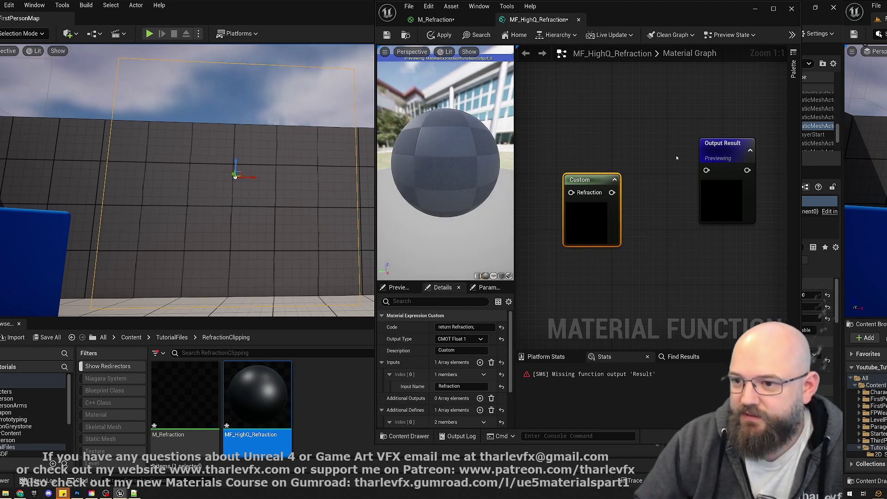
left_click_drag(706, 170, 612, 192)
left_click_drag(585, 229, 599, 208)
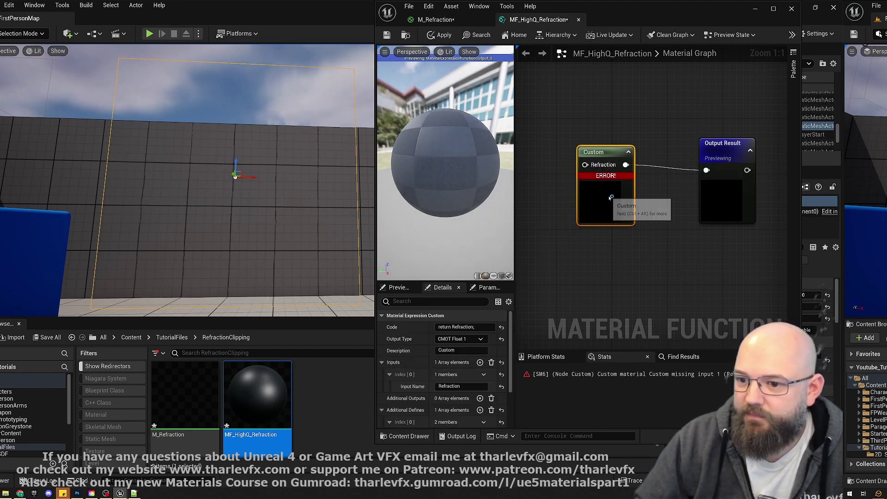
- Add a FunctionInput node to the function graph ahead of the Custom node
right_click_drag(600, 209, 730, 210)
right_click(612, 171)
type("input")
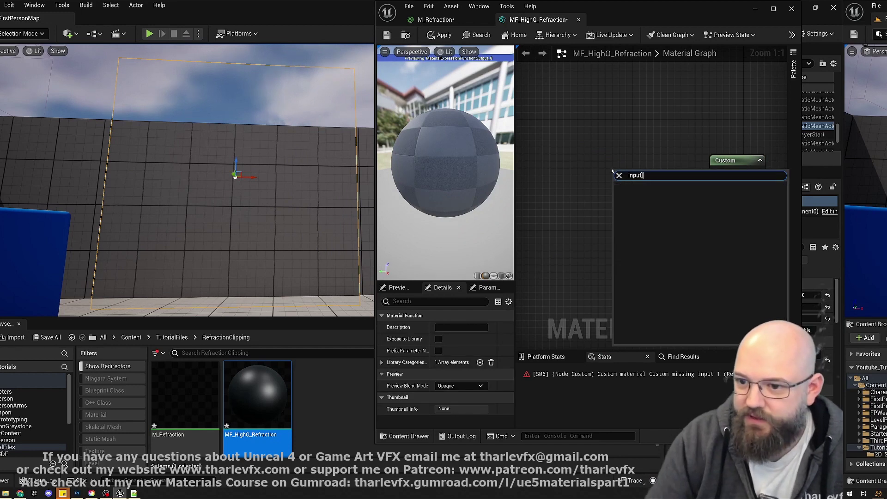
key("Return")
left_click_drag(616, 174, 582, 179)
- Configure the function input as a scalar named RefractionValue and connect it to the Custom node's Refraction input
left_click(461, 326)
type("Refraction")
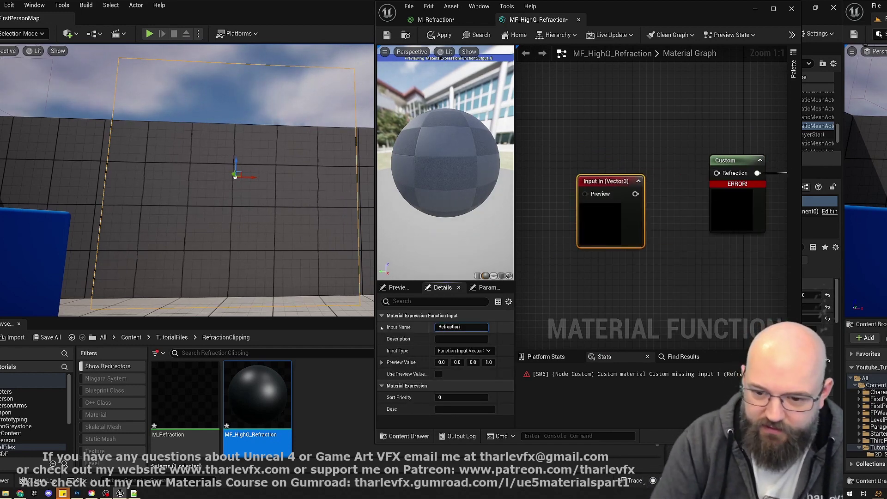
type("Value")
key("Return")
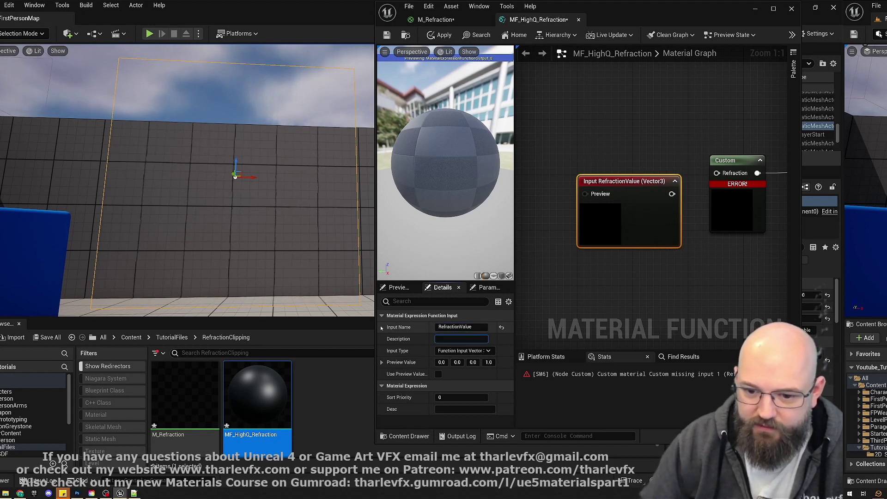
left_click(462, 350)
left_click(459, 359)
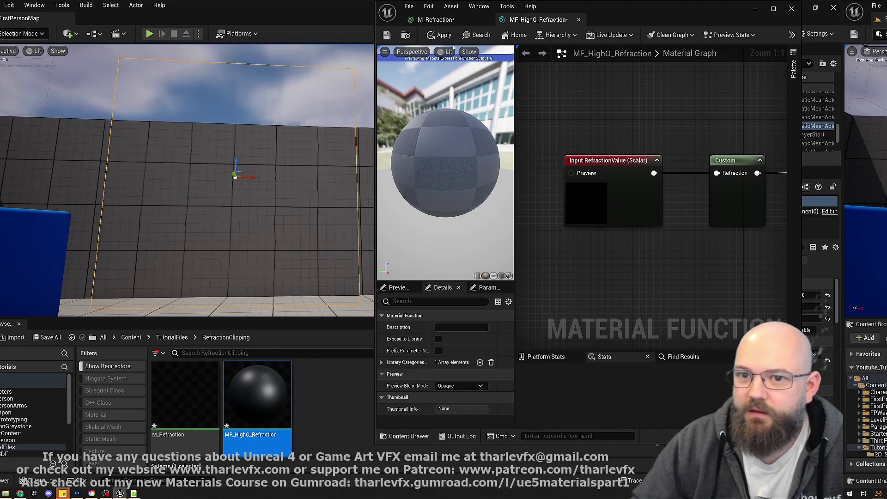
- Expose MF_HighQ_Refraction to the library, set its description to "Enable High Quality Refraction", and apply the function
left_click(773, 9)
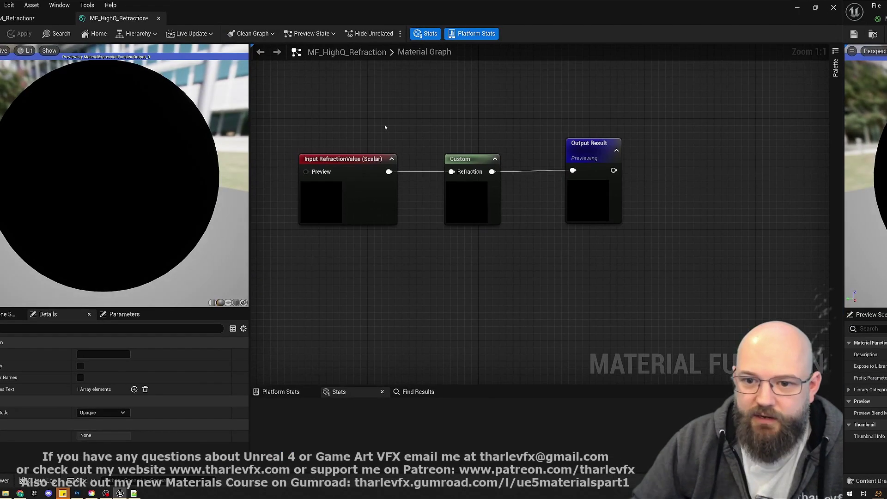
right_click_drag(386, 127, 423, 144)
left_click_drag(691, 113, 378, 230)
left_click(351, 148)
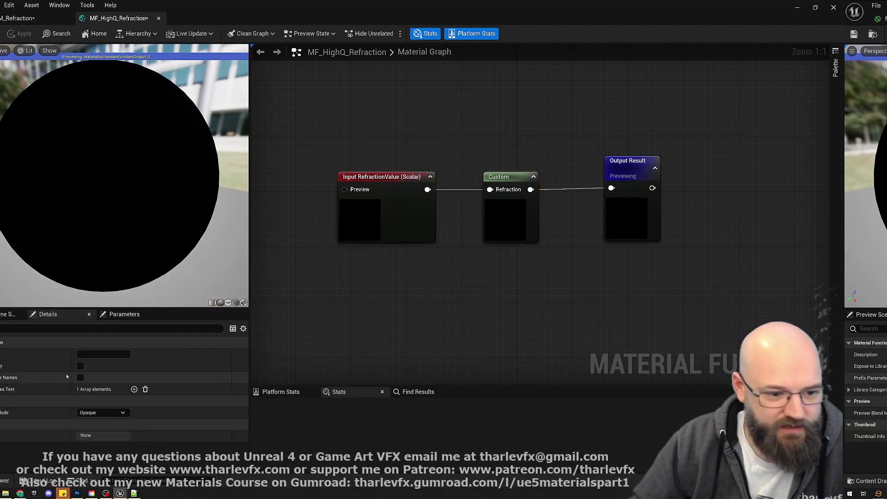
left_click(80, 366)
left_click(103, 354)
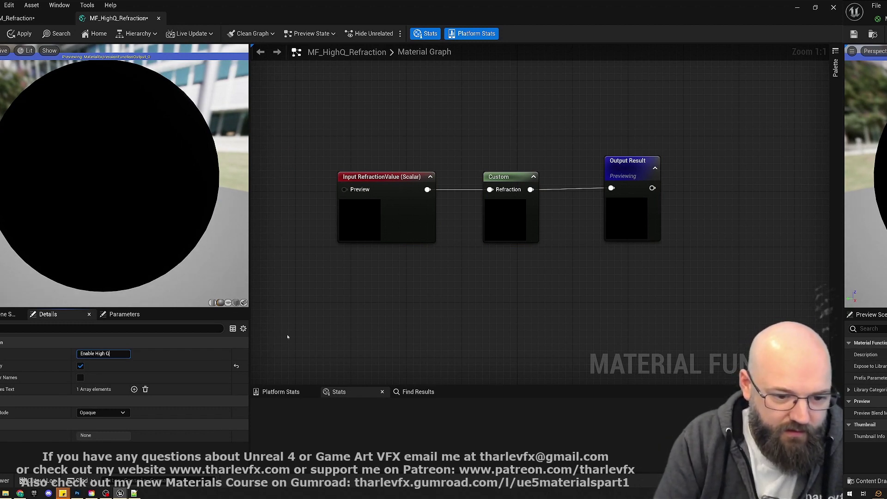
type("Enable High Quality Refrac")
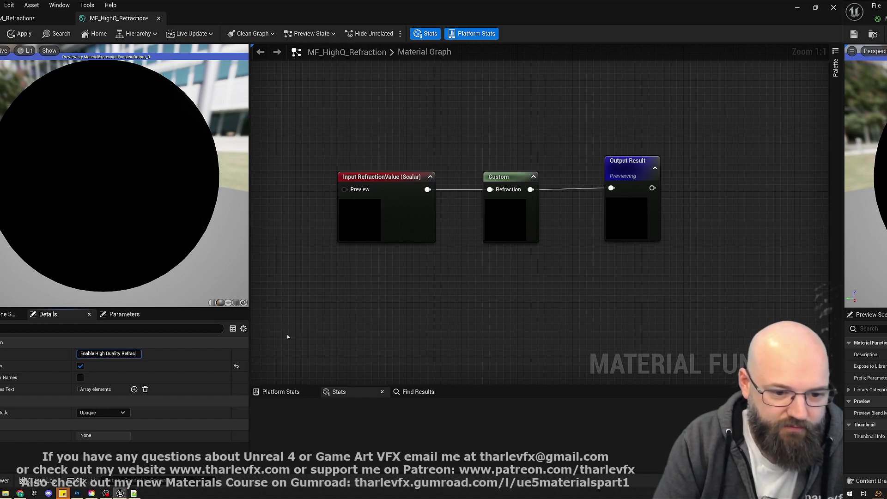
type("tion")
key("Return")
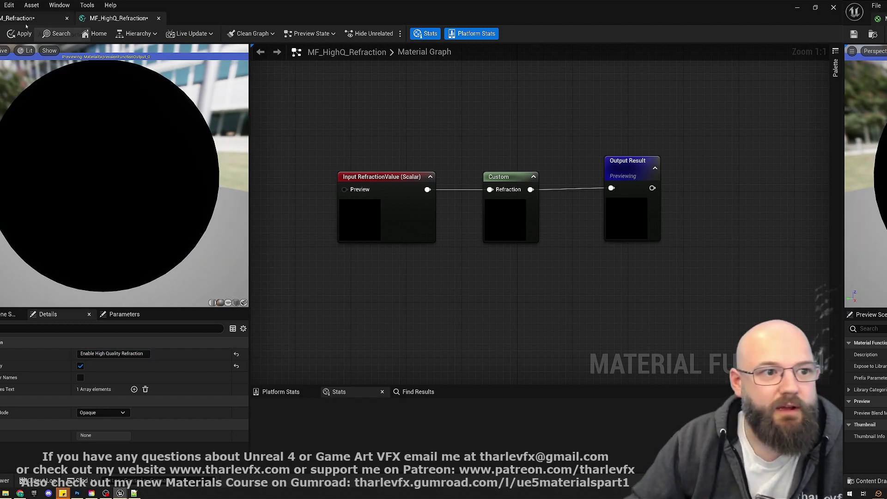
left_click(23, 33)
- Replace the Custom node in the M_Refraction graph with an MF_HighQ_Refraction function node
left_click(19, 18)
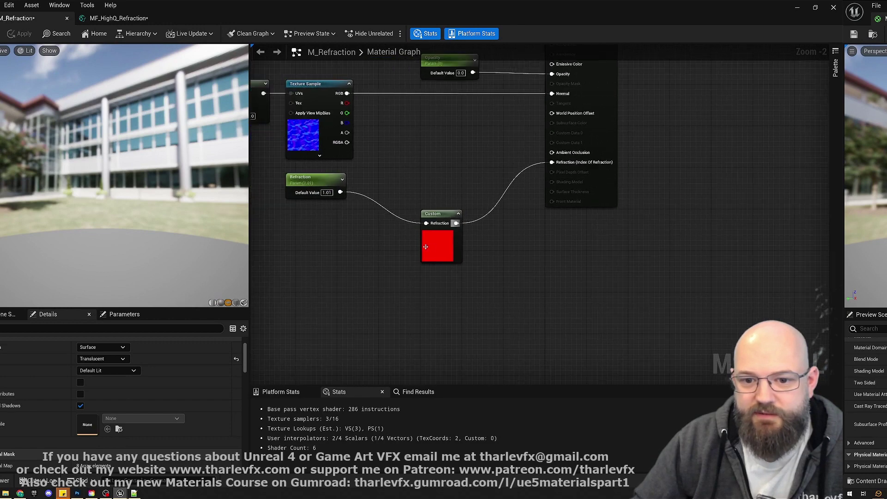
key("Delete")
right_click(395, 224)
type("mf h")
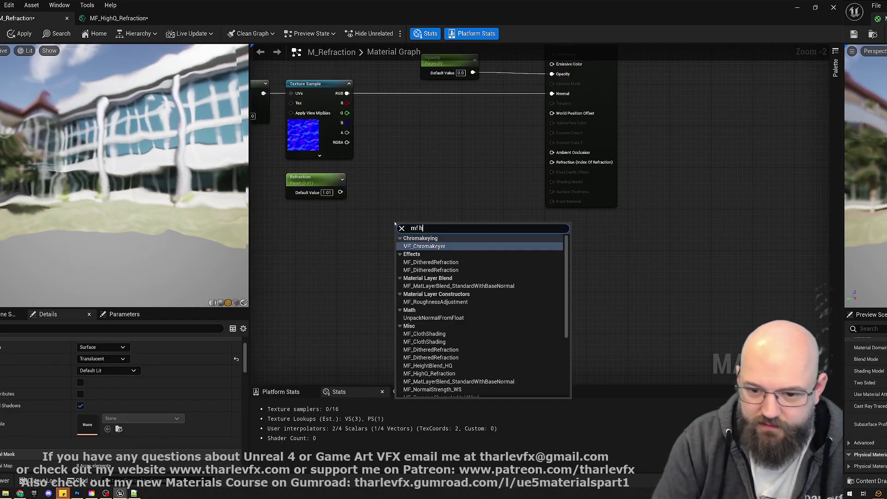
type("igh")
key("Return")
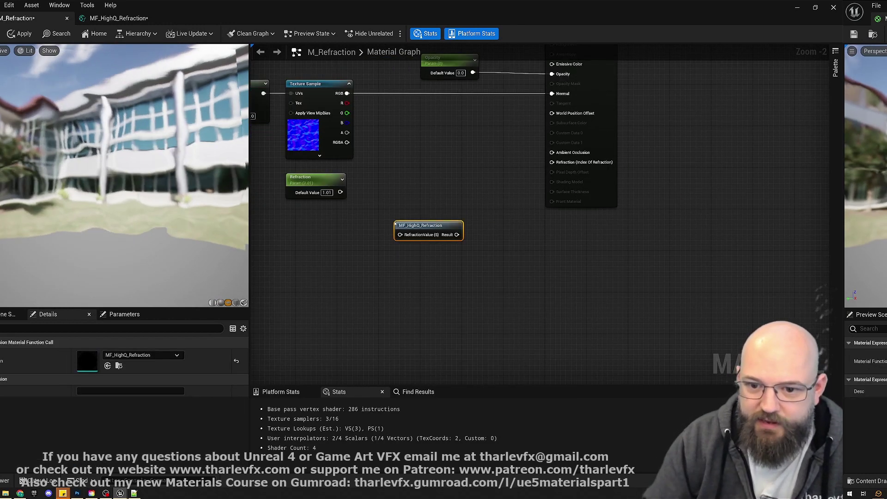
- Wire the Refraction parameter through MF_HighQ_Refraction into the material's Refraction input and apply the material
left_click_drag(401, 235, 551, 162)
left_click(372, 177)
left_click(20, 33)
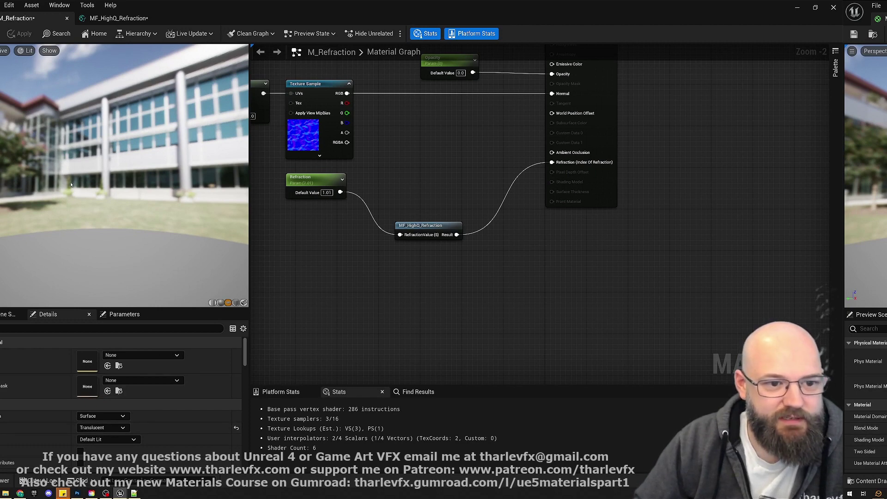
double_click(344, 2)
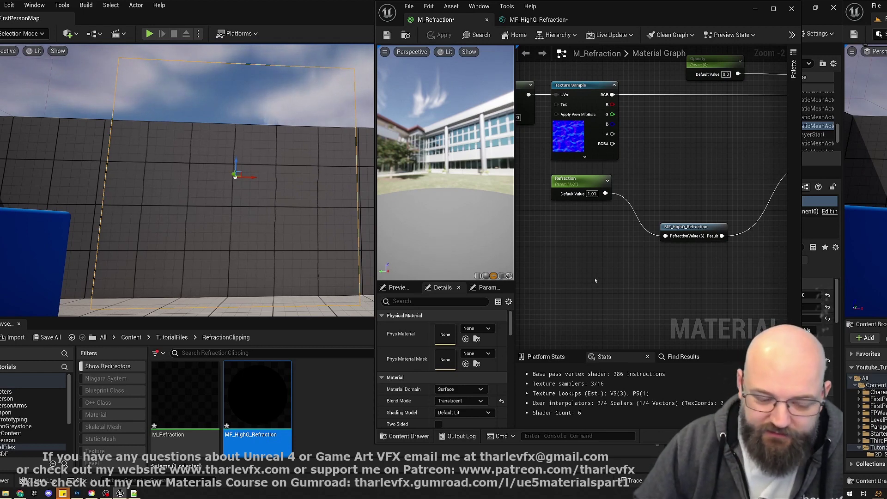
- Switch to Notepad++ and review the distortion clipping block in DistortionCommon.ush
left_click(134, 492)
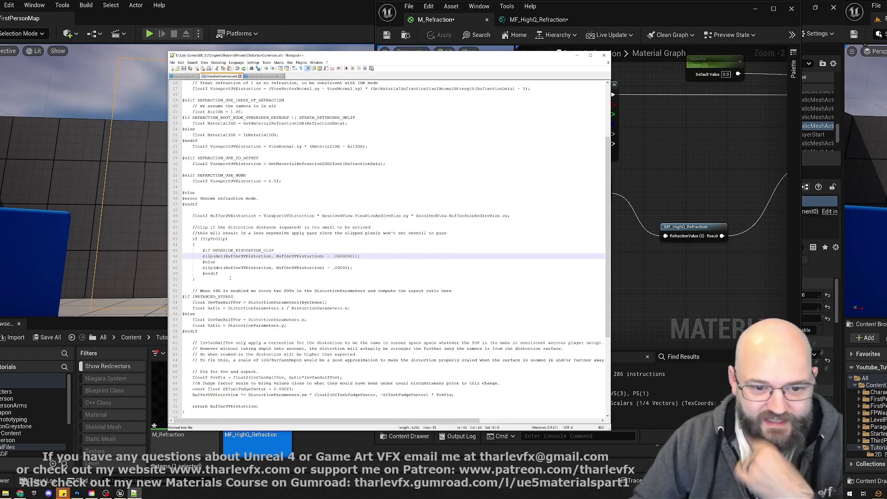
left_click_drag(230, 278, 129, 225)
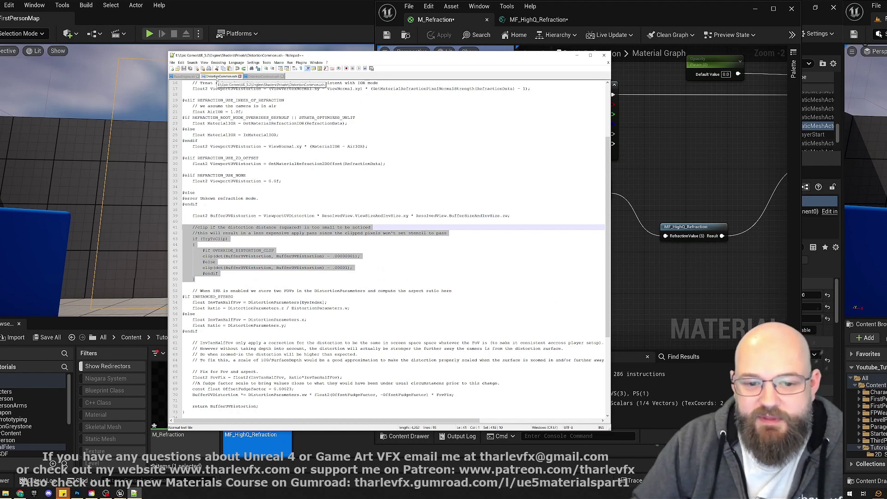
left_click_drag(222, 279, 146, 227)
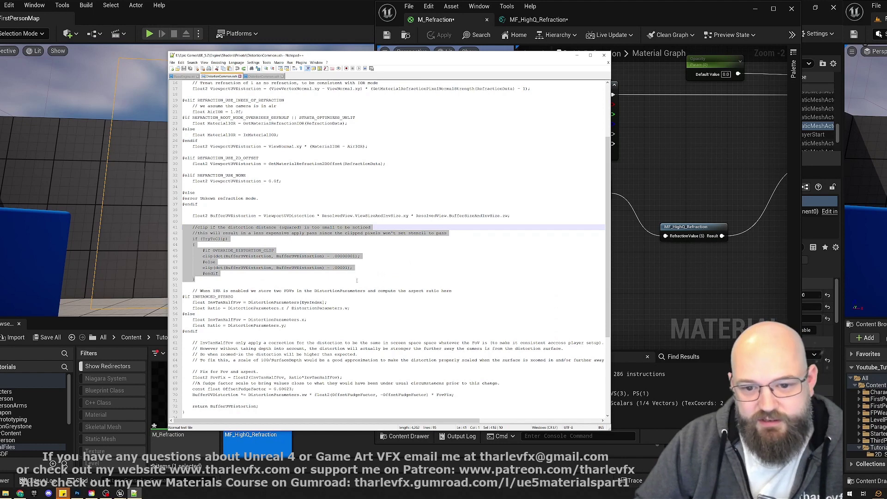
left_click(272, 279)
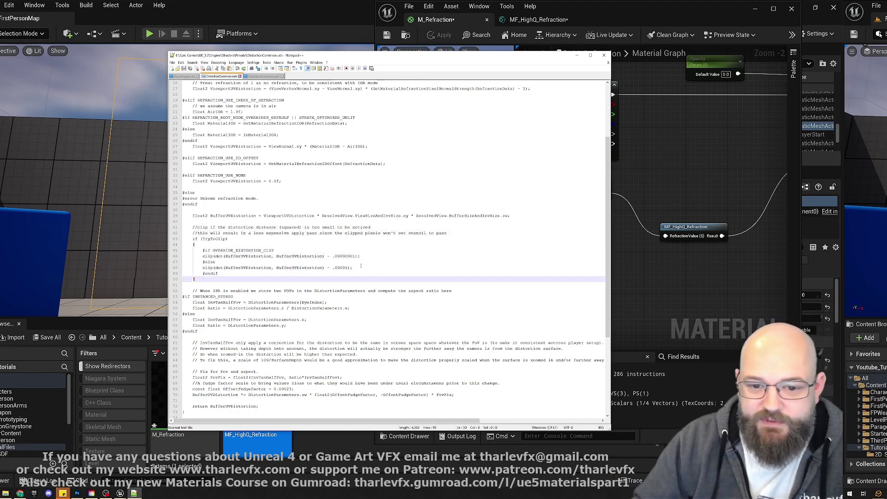
left_click(576, 55)
- Open MF_HighQ_Refraction from the M_Refraction graph and inspect the define name in the Custom node's Additional Defines
left_click(687, 227)
right_click_drag(721, 254, 646, 248)
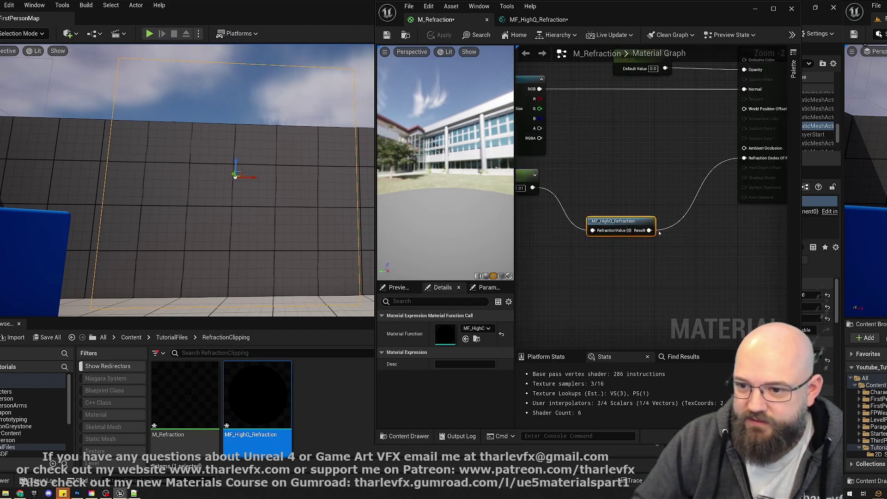
double_click(637, 225)
right_click_drag(730, 268, 601, 266)
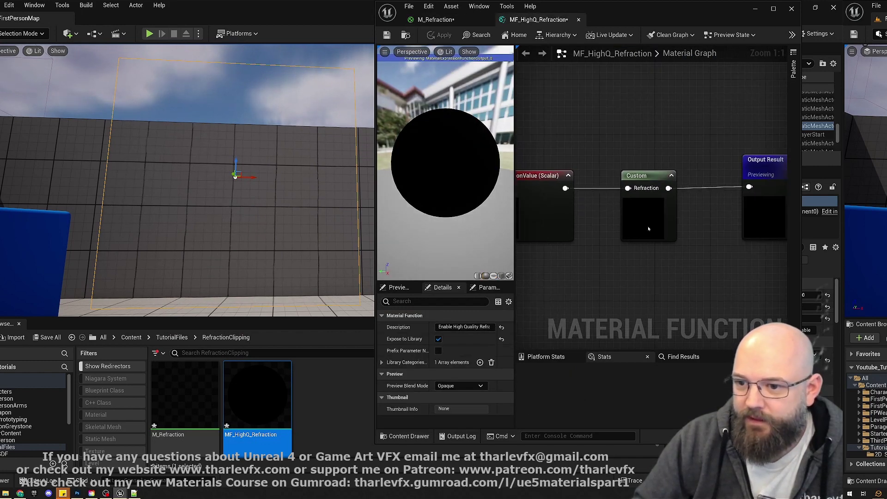
left_click(648, 226)
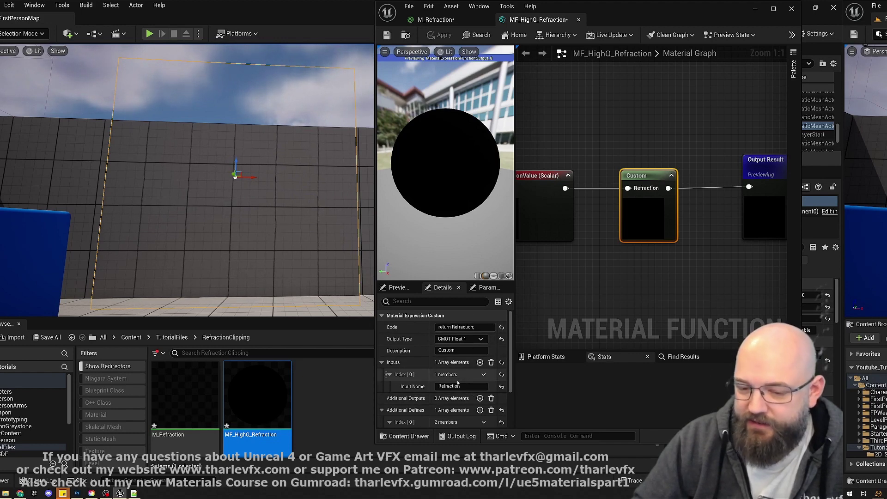
scroll(435, 318, "down", 3)
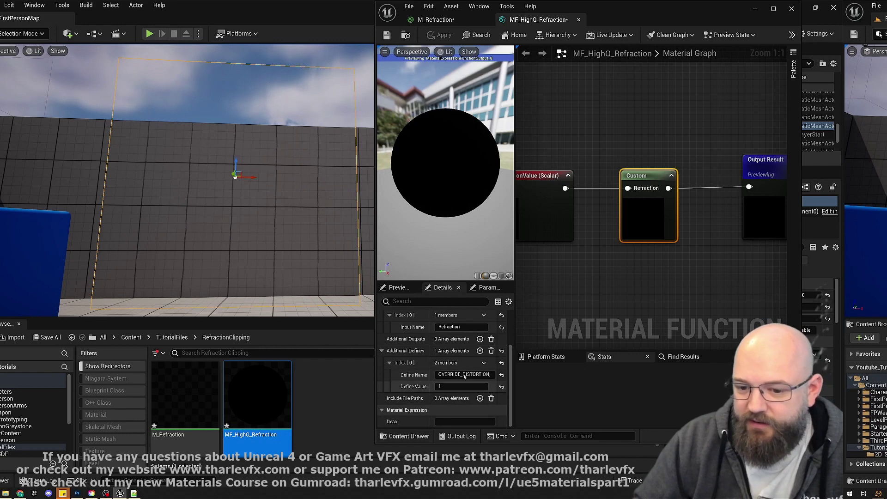
left_click(491, 374)
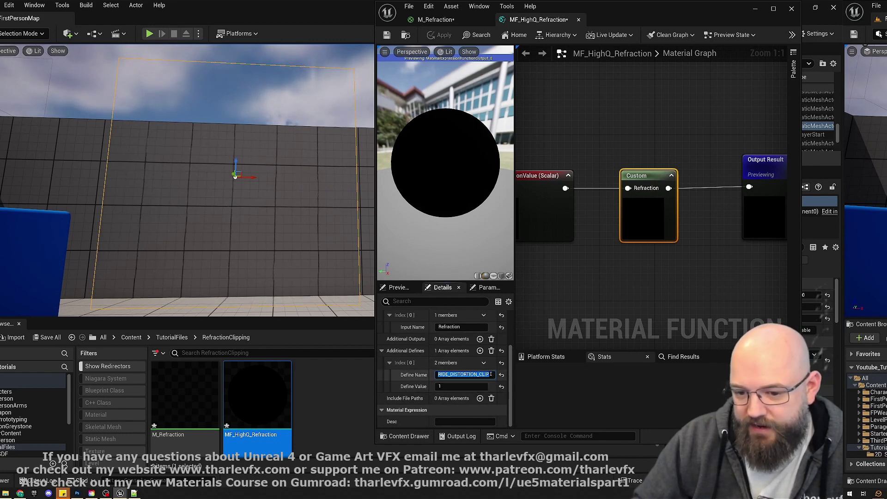
- Check the OVERRIDE_DISTORTION_CLIP condition in DistortionCommon.ush against the Custom node's define name
key("alt+Tab")
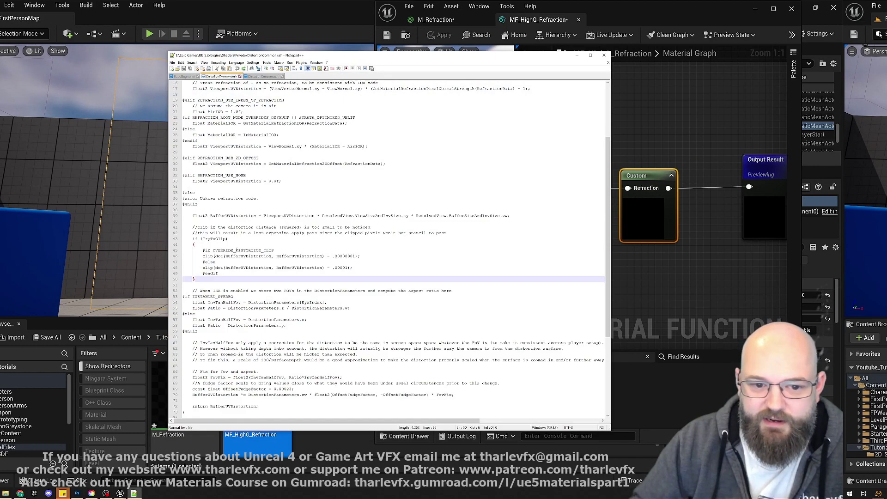
double_click(221, 250)
left_click(275, 276)
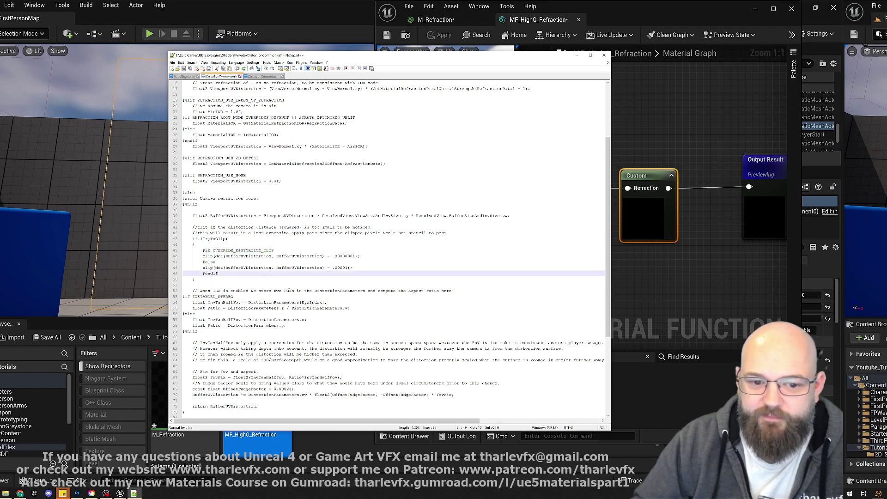
- Return to the level editor and deselect the refraction plane to view its distortion without the selection outline
left_click(698, 292)
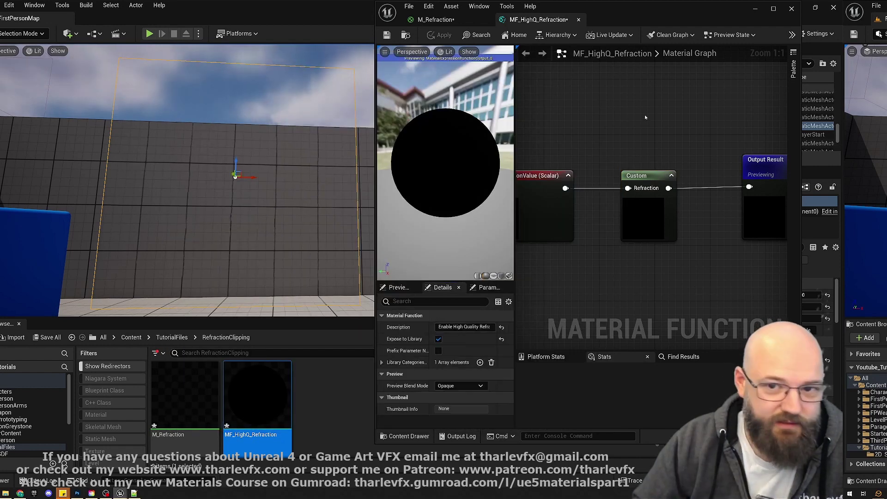
left_click(755, 10)
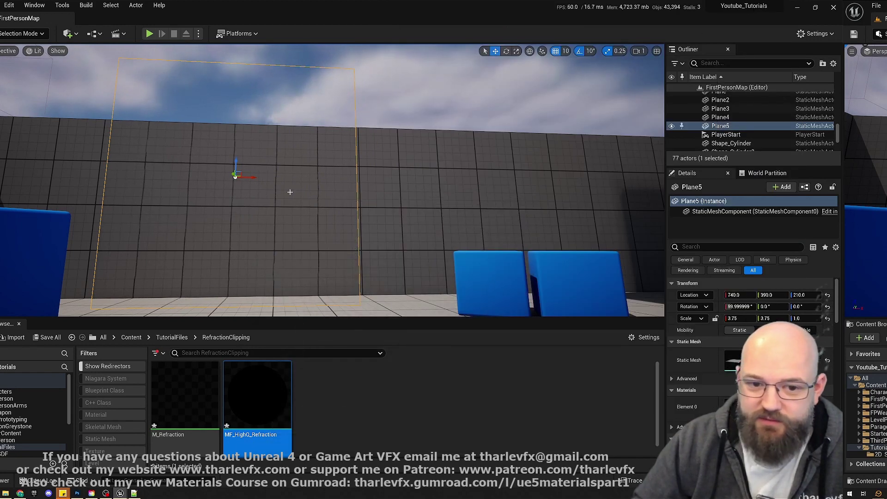
key("Escape")
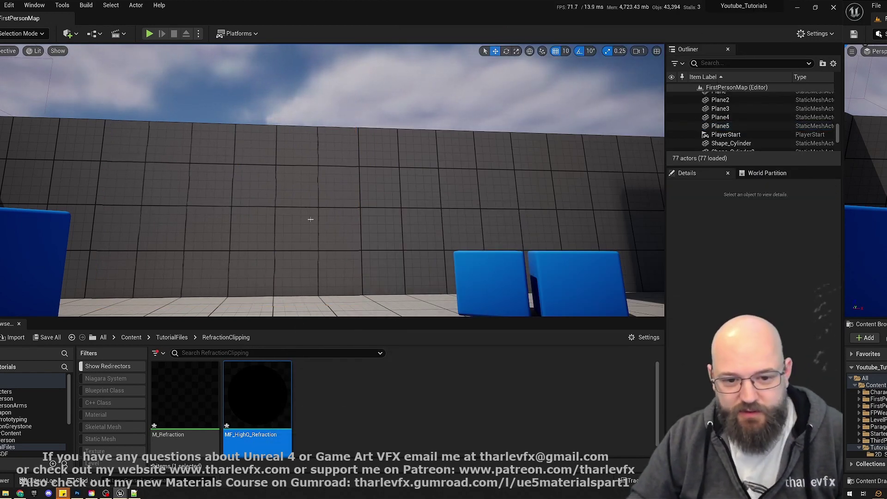